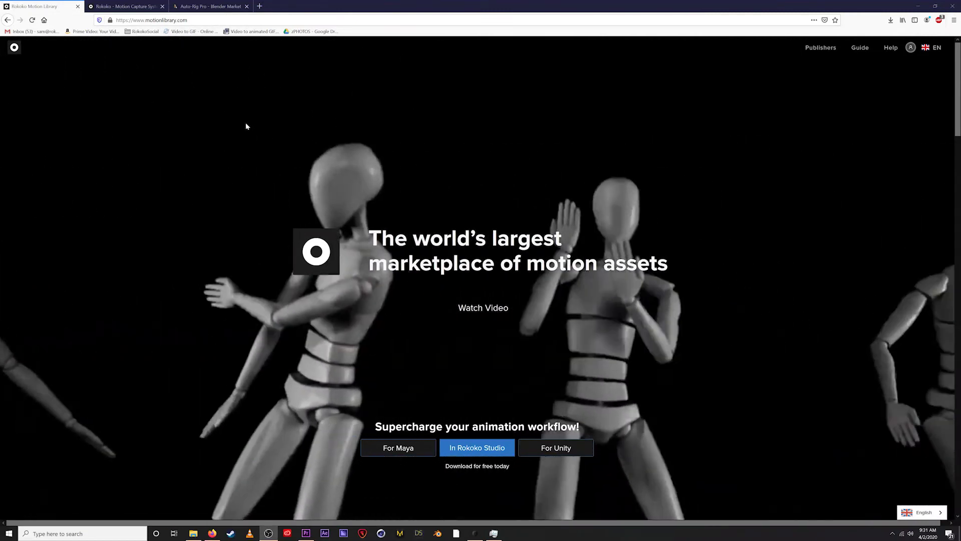
- View the Rokoko website and dismiss its COVID-19 shipping notice
{"action": "key", "text": "ctrl+Tab"}
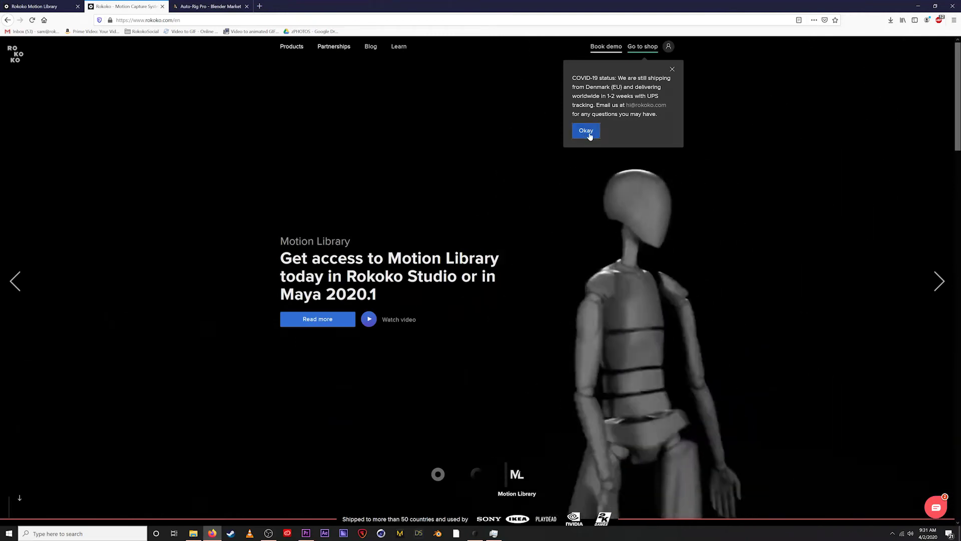
{"action": "left_click", "coordinate": [586, 130]}
{"action": "mouse_move", "coordinate": [291, 45]}
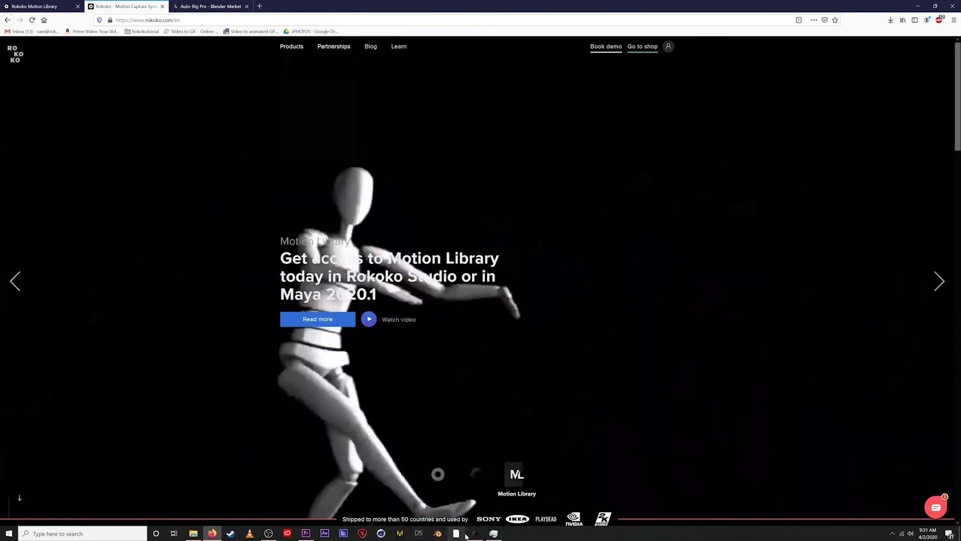
- Switch to Rokoko Studio and open the Motion Library from the project dashboard
{"action": "left_click", "coordinate": [473, 533]}
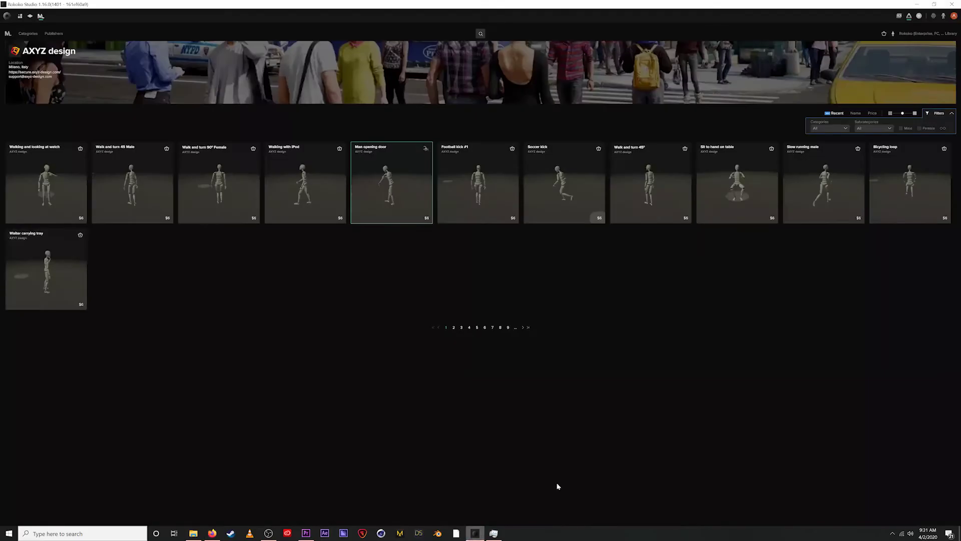
{"action": "left_click", "coordinate": [20, 17]}
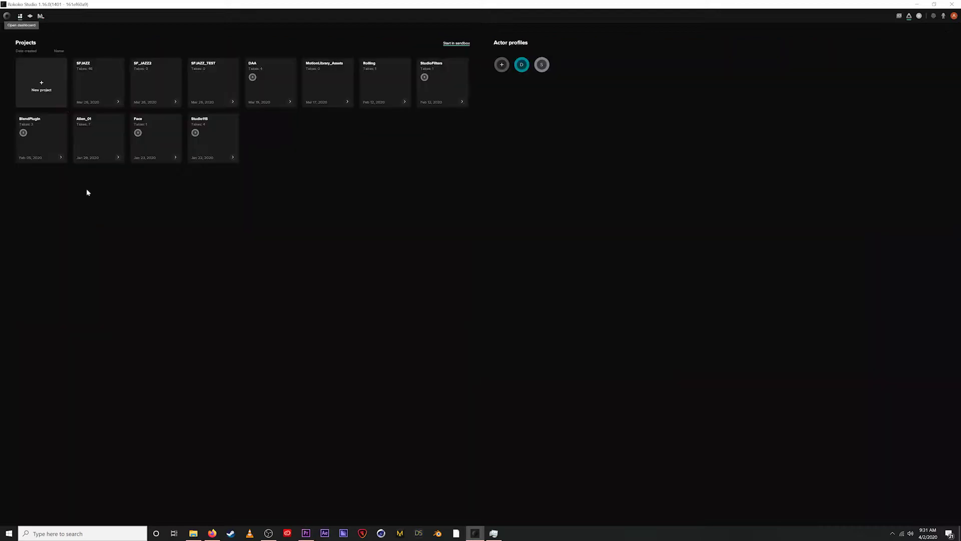
{"action": "left_click", "coordinate": [40, 16]}
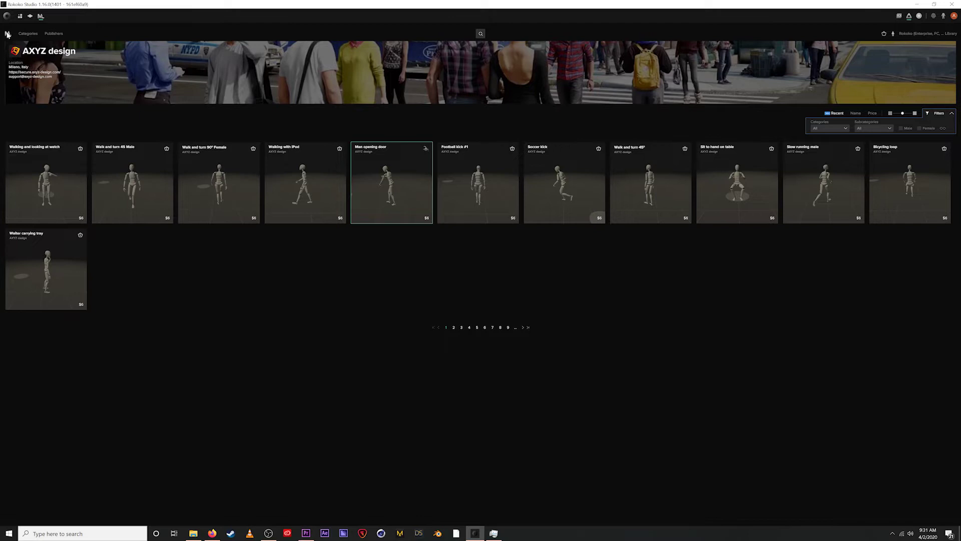
{"action": "scroll", "coordinate": [159, 174], "scroll_direction": "down", "scroll_amount": 2}
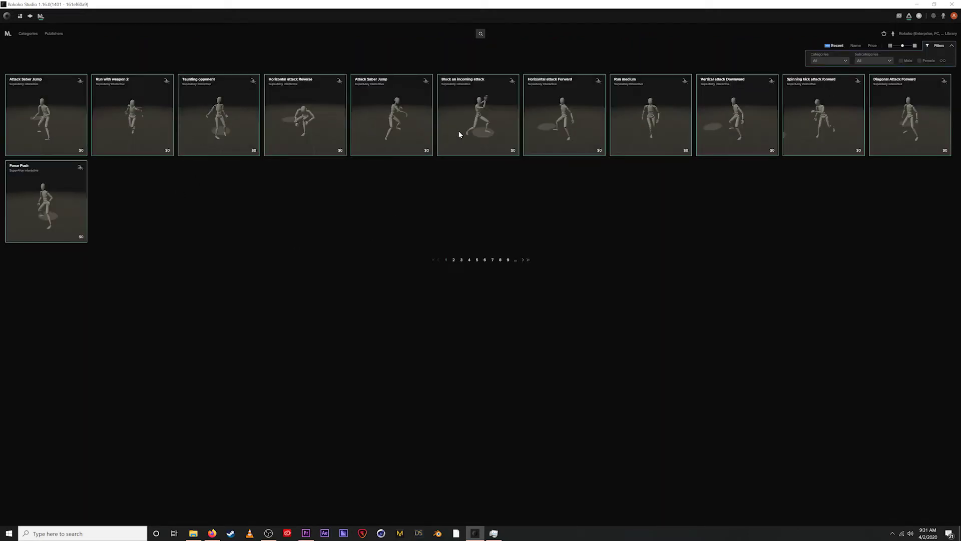
{"action": "left_click", "coordinate": [20, 16]}
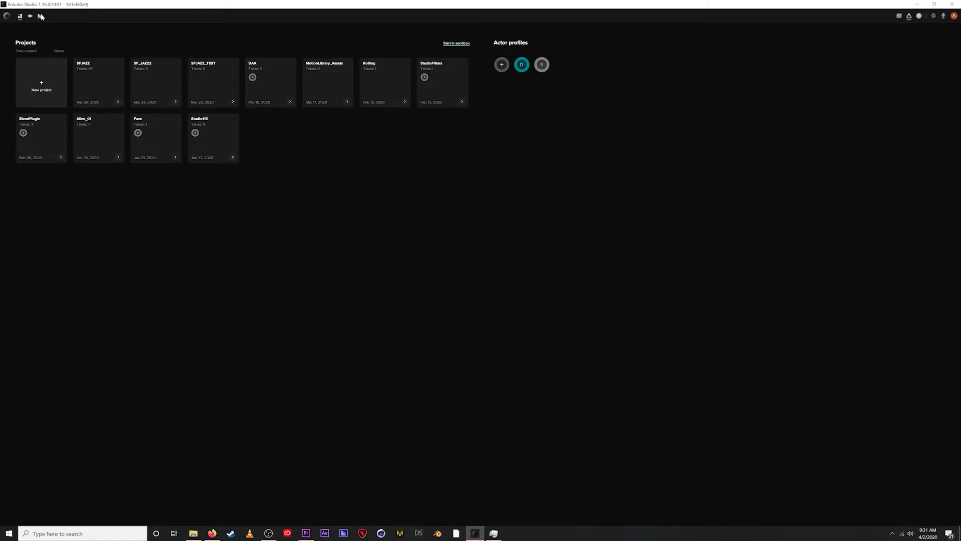
{"action": "left_click", "coordinate": [40, 16]}
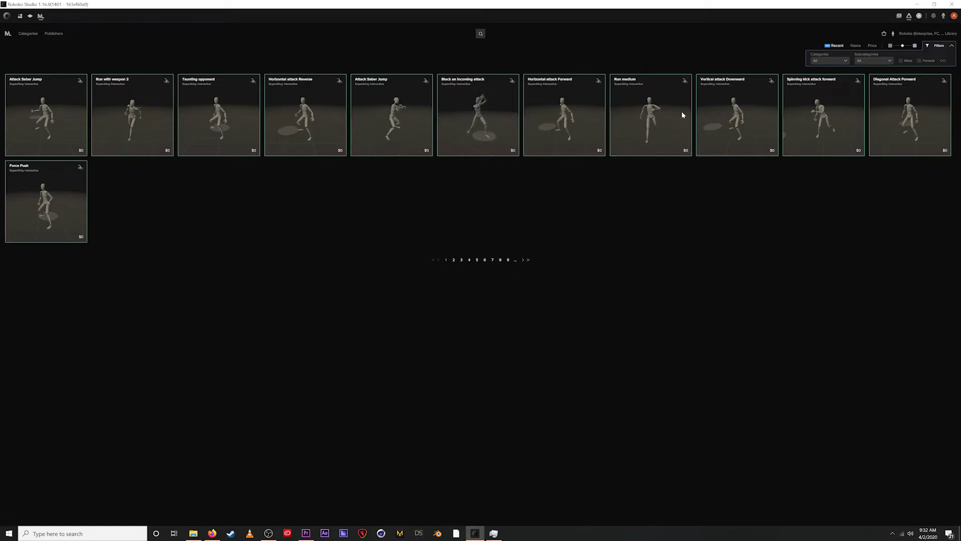
- Browse the Motion Library publishers and open the Football kick #1 asset by AXYZ design
{"action": "left_click", "coordinate": [50, 34]}
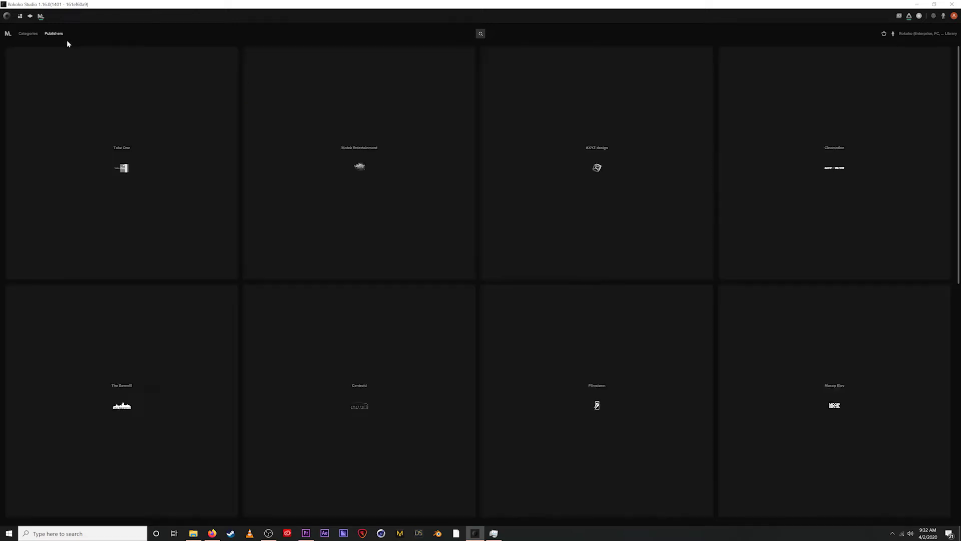
{"action": "left_click", "coordinate": [581, 169]}
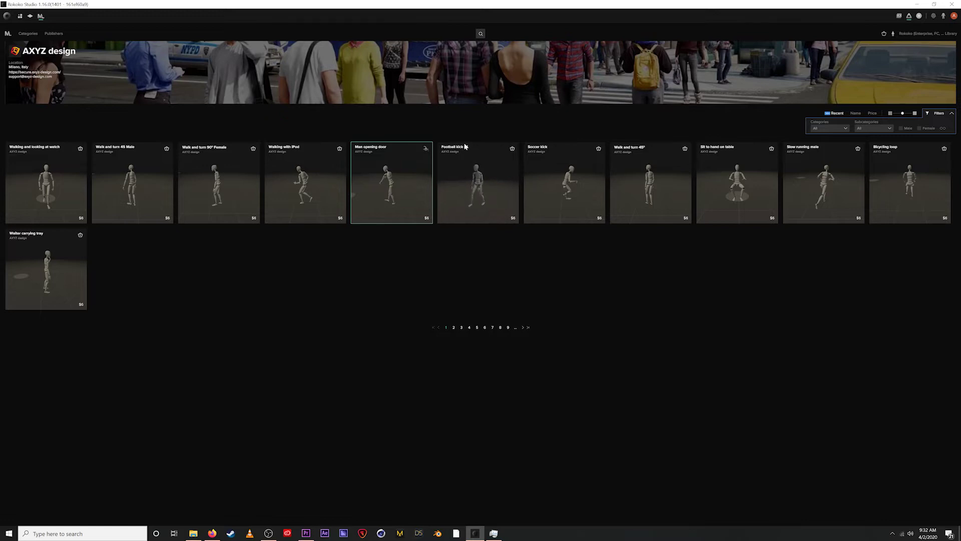
{"action": "left_click", "coordinate": [513, 156]}
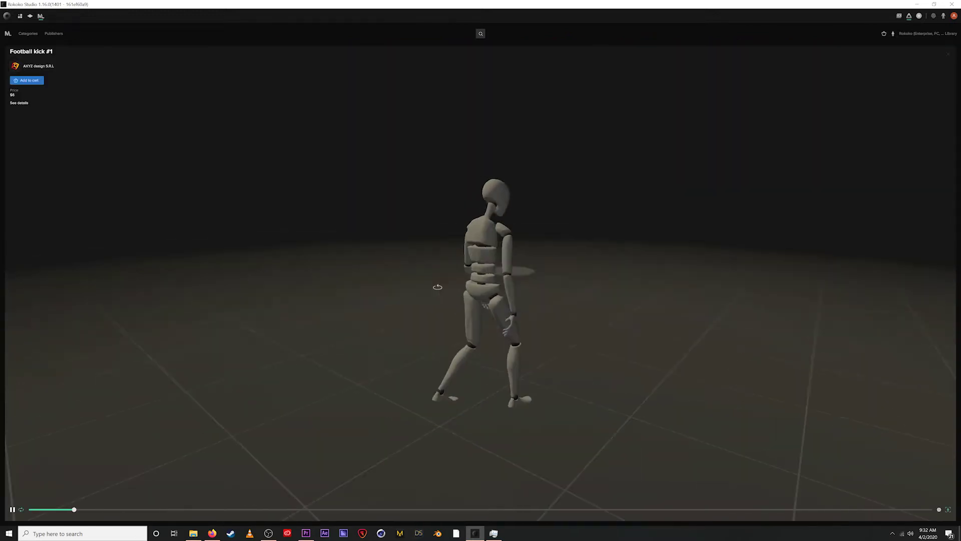
- Scrub through the Football kick #1 preview animation and pause its playback
{"action": "left_click_drag", "start_coordinate": [158, 509], "coordinate": [548, 509]}
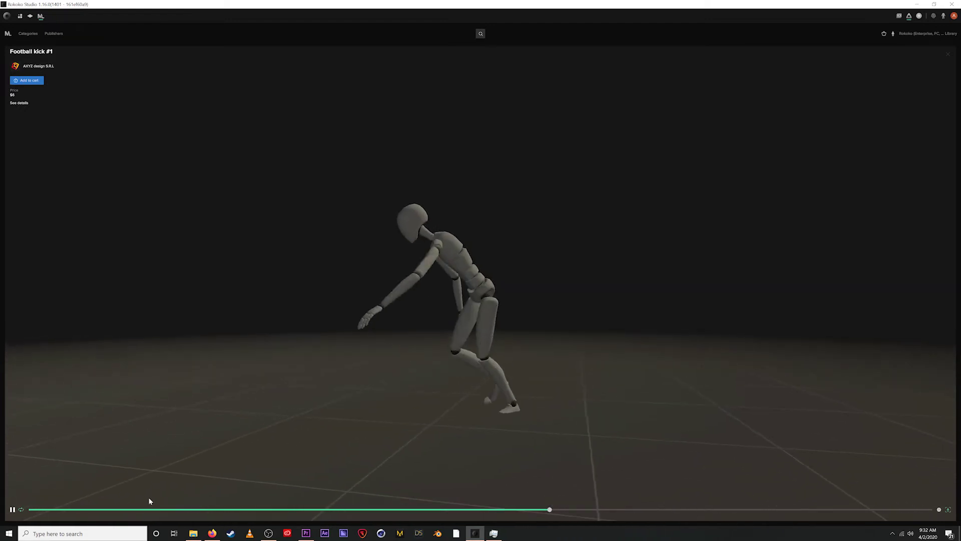
{"action": "left_click", "coordinate": [12, 509]}
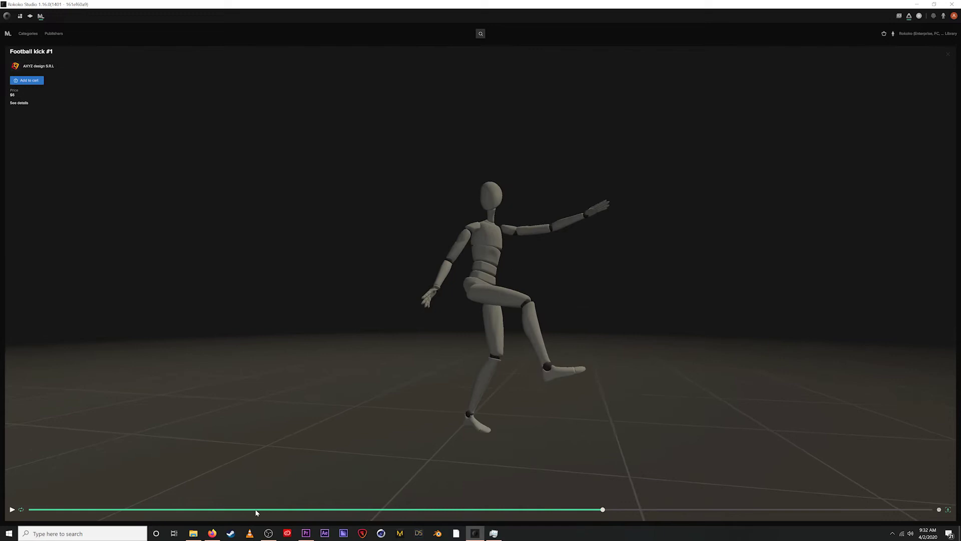
{"action": "left_click_drag", "start_coordinate": [256, 512], "coordinate": [234, 509]}
{"action": "left_click", "coordinate": [38, 82]}
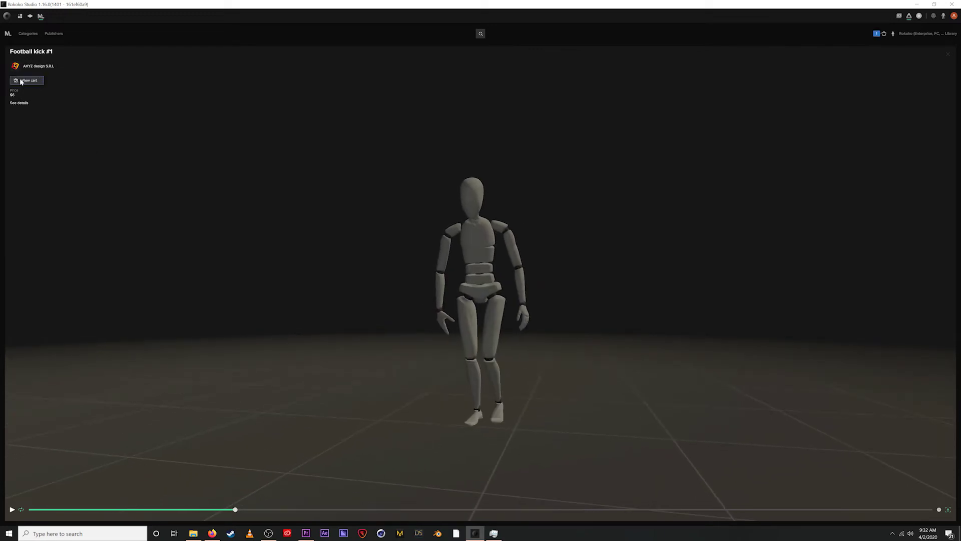
{"action": "left_click", "coordinate": [884, 34]}
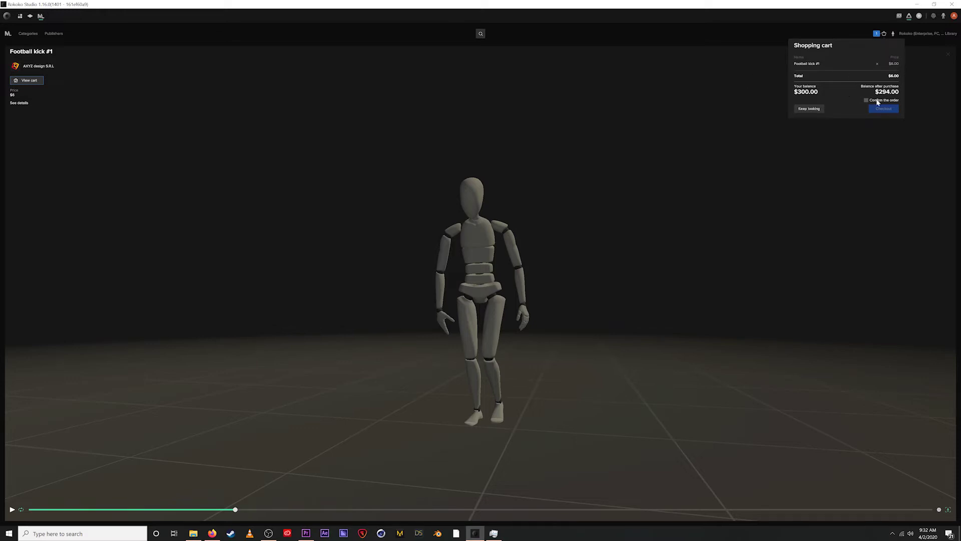
{"action": "left_click", "coordinate": [877, 65]}
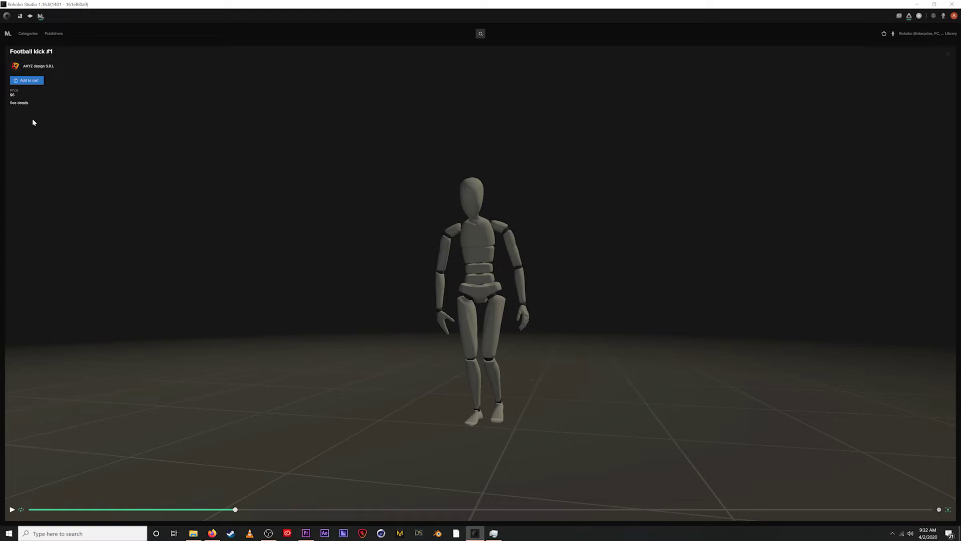
- Add Football kick #1 to the cart, confirm the order and check out
{"action": "left_click", "coordinate": [25, 81]}
{"action": "left_click", "coordinate": [883, 33]}
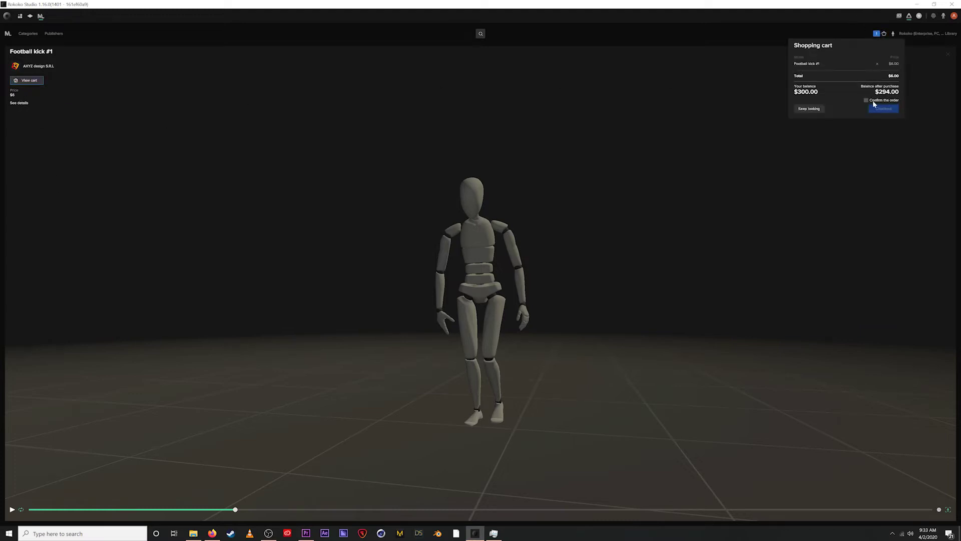
{"action": "left_click", "coordinate": [865, 100]}
{"action": "left_click", "coordinate": [877, 110]}
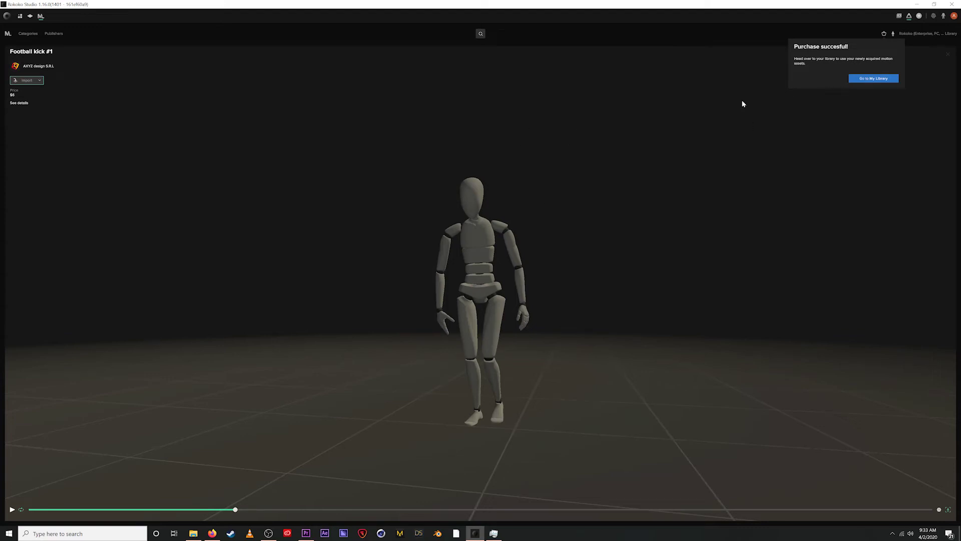
- Open the purchased Football kick #1 from page 7 of the asset library and scrub its preview
{"action": "left_click", "coordinate": [871, 79]}
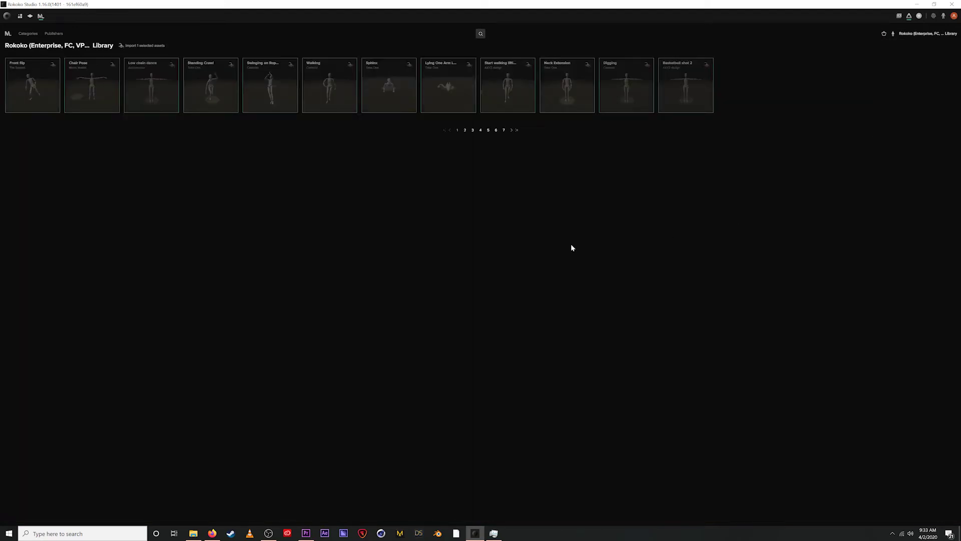
{"action": "left_click", "coordinate": [504, 131]}
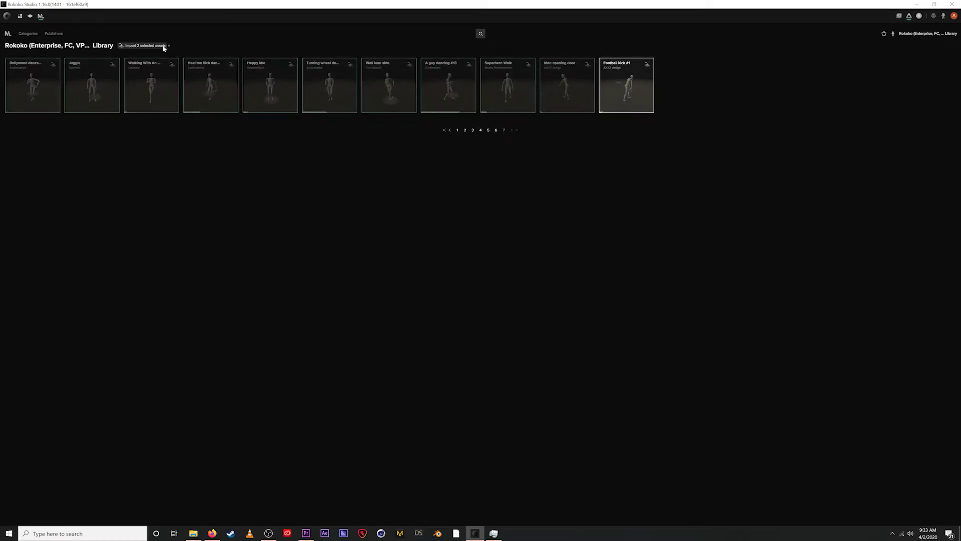
{"action": "left_click", "coordinate": [619, 68]}
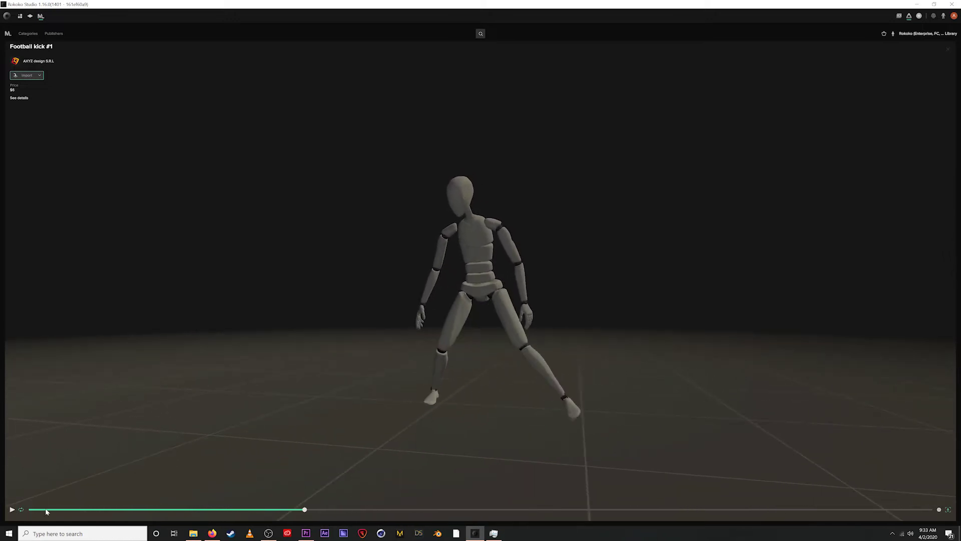
{"action": "left_click_drag", "start_coordinate": [305, 510], "coordinate": [263, 510]}
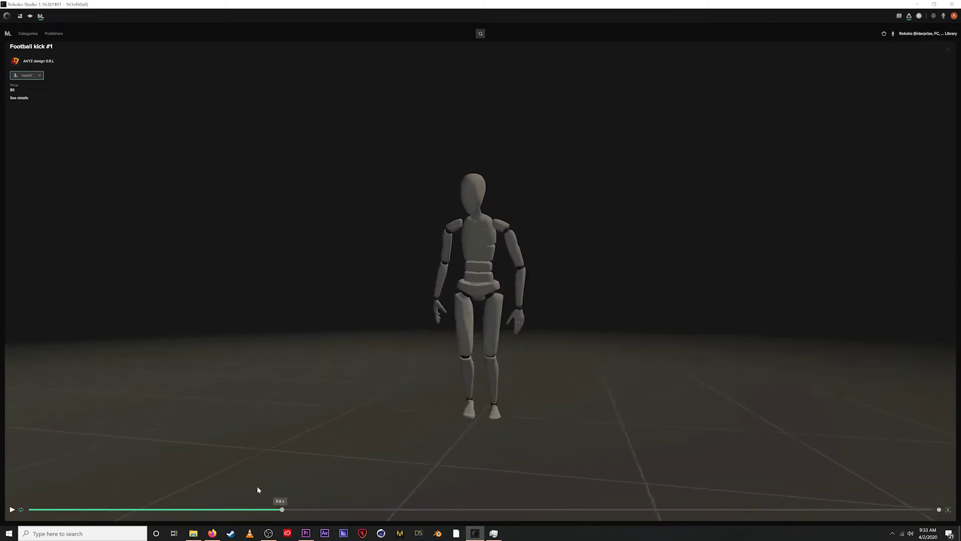
- Import Football kick #1 into the MotionLibrary_Assets project and locate its file in the MotionLibrary folder
{"action": "left_click", "coordinate": [37, 77]}
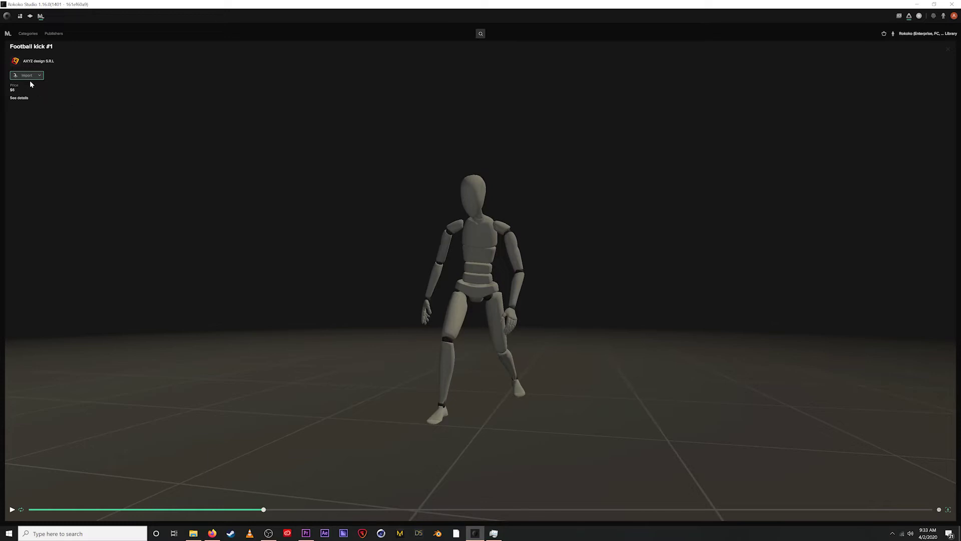
{"action": "left_click", "coordinate": [23, 76]}
{"action": "left_click", "coordinate": [42, 123]}
{"action": "left_click", "coordinate": [29, 76]}
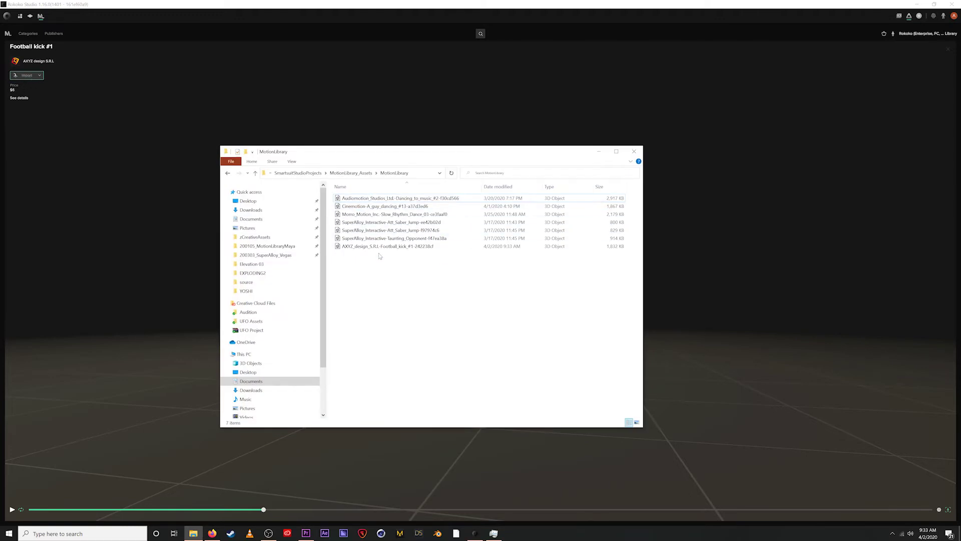
{"action": "left_click", "coordinate": [345, 248]}
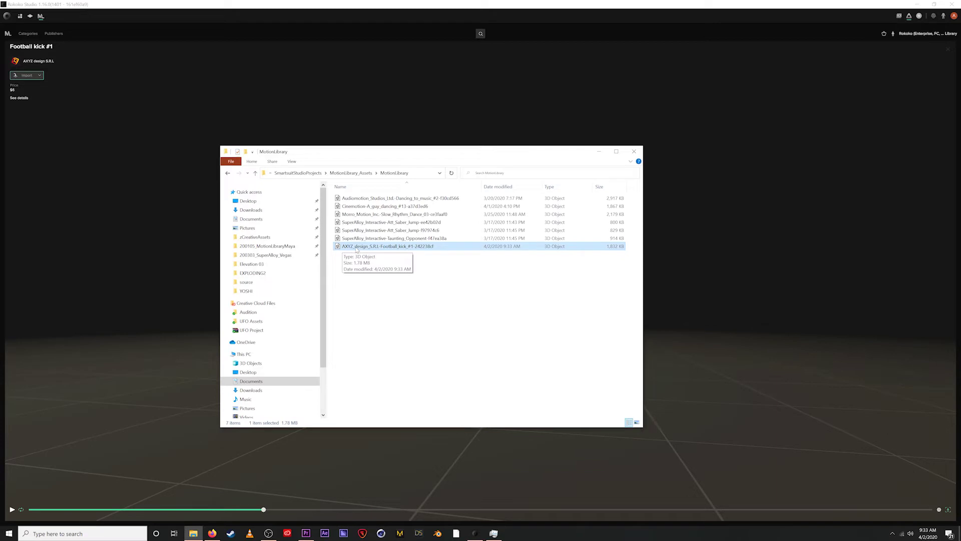
{"action": "left_click", "coordinate": [411, 289]}
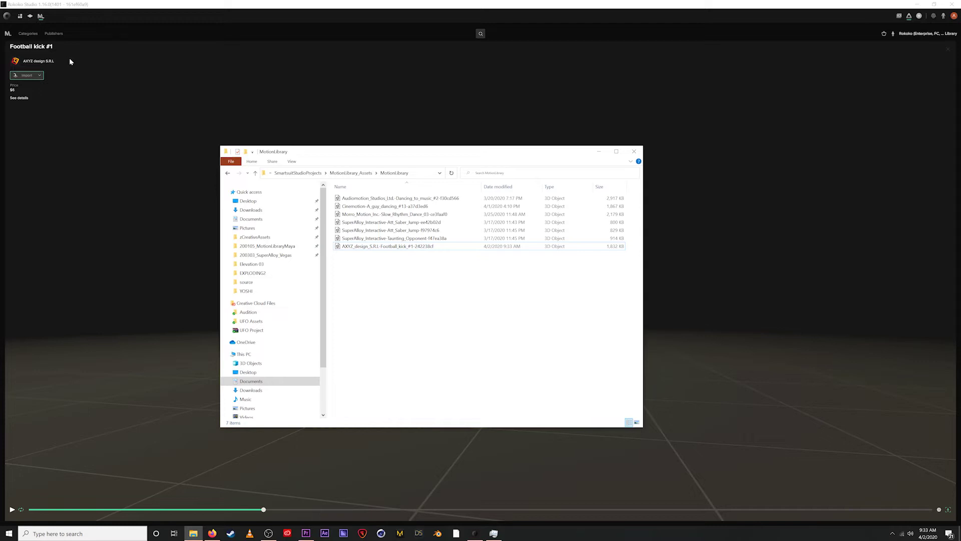
- Open the MotionLibrary_Assets project and show the imported AXYZ design Football kick take's file in its folder
{"action": "left_click", "coordinate": [32, 22]}
{"action": "left_click", "coordinate": [21, 17]}
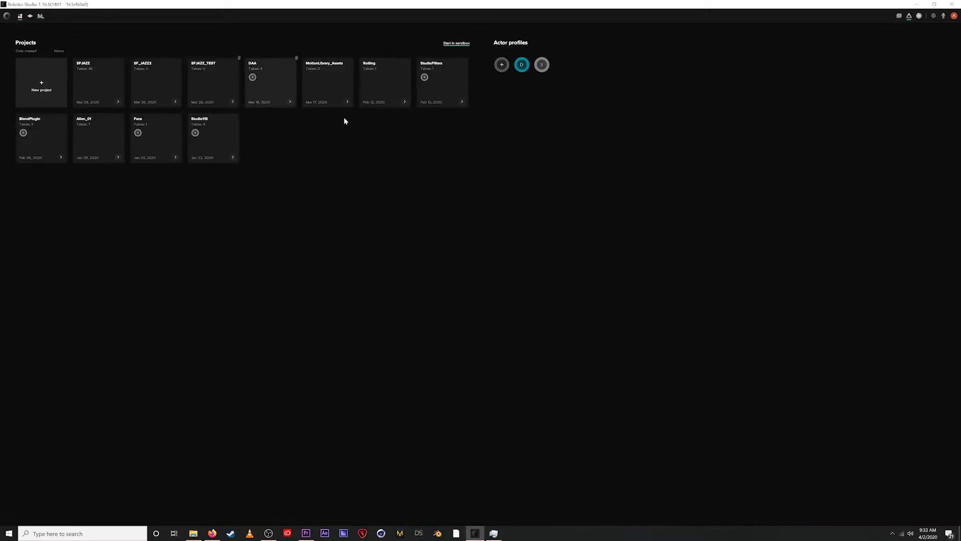
{"action": "left_click", "coordinate": [316, 79]}
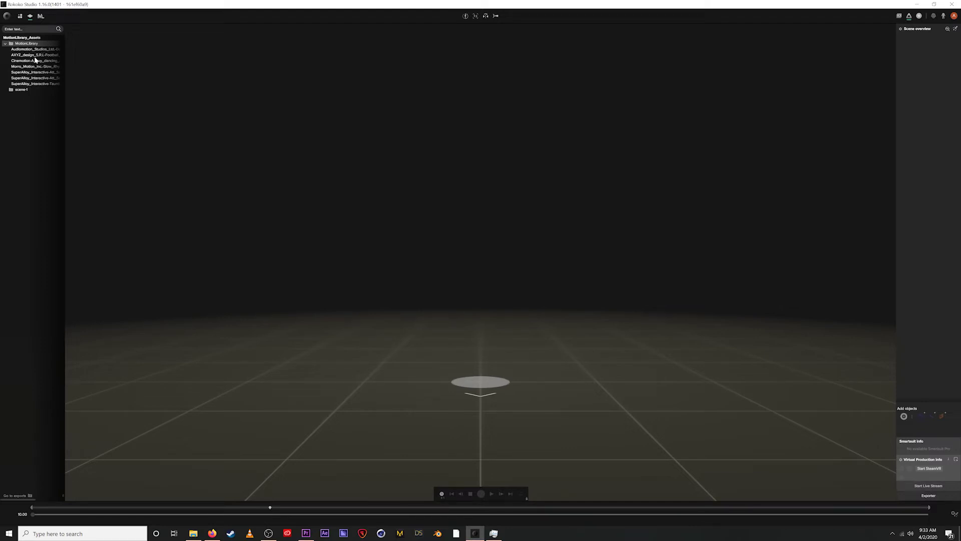
{"action": "right_click", "coordinate": [37, 56]}
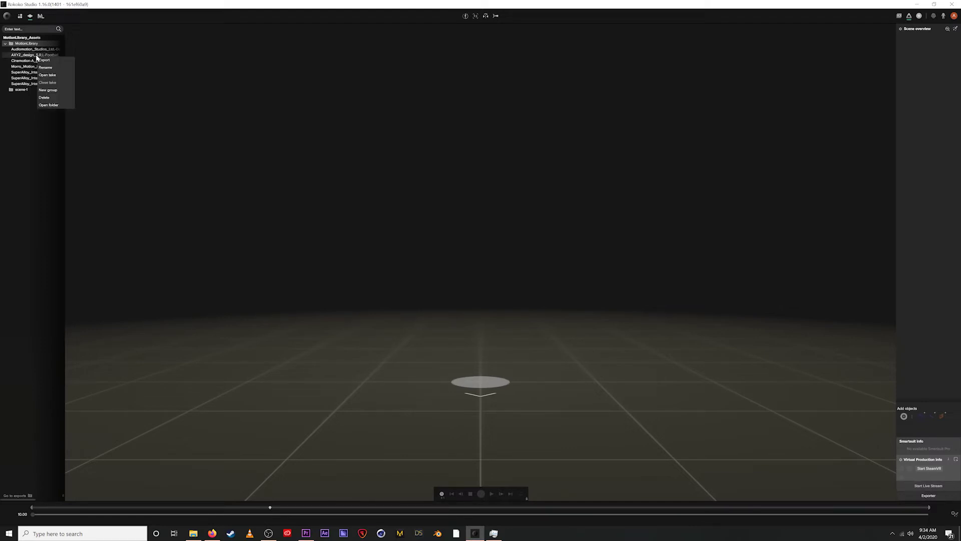
{"action": "left_click", "coordinate": [61, 104]}
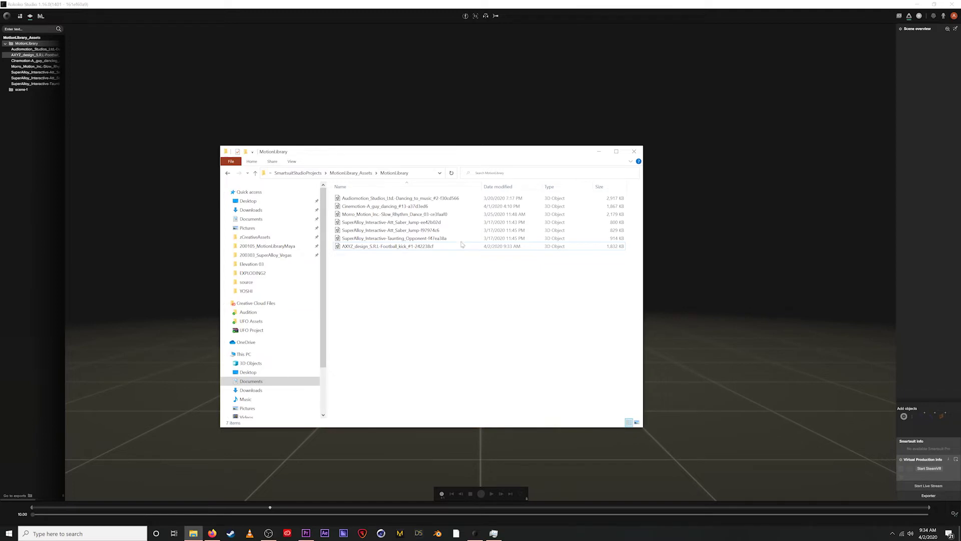
{"action": "left_click", "coordinate": [388, 246]}
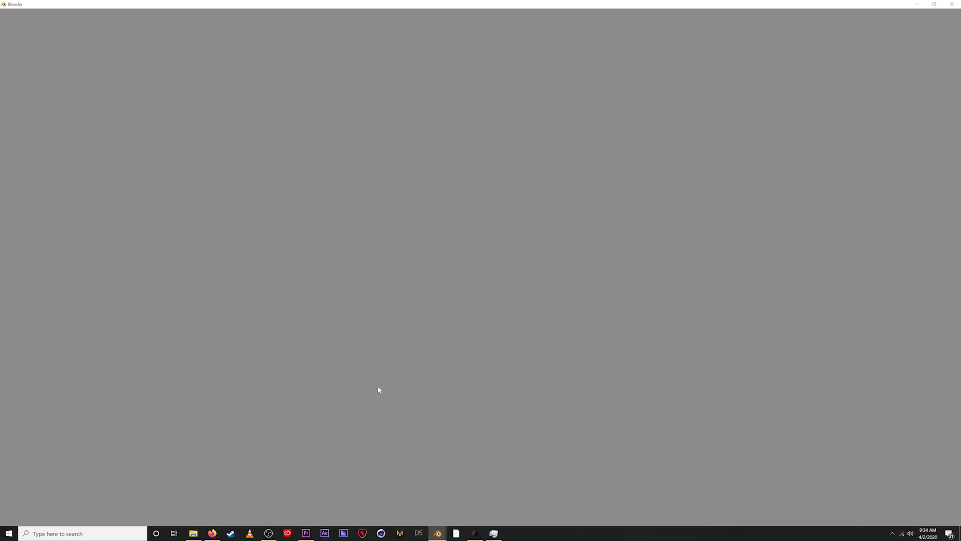
- Switch to Firefox and review the Auto-Rig Pro product page on Blender Market, including its version options
{"action": "left_click", "coordinate": [212, 533]}
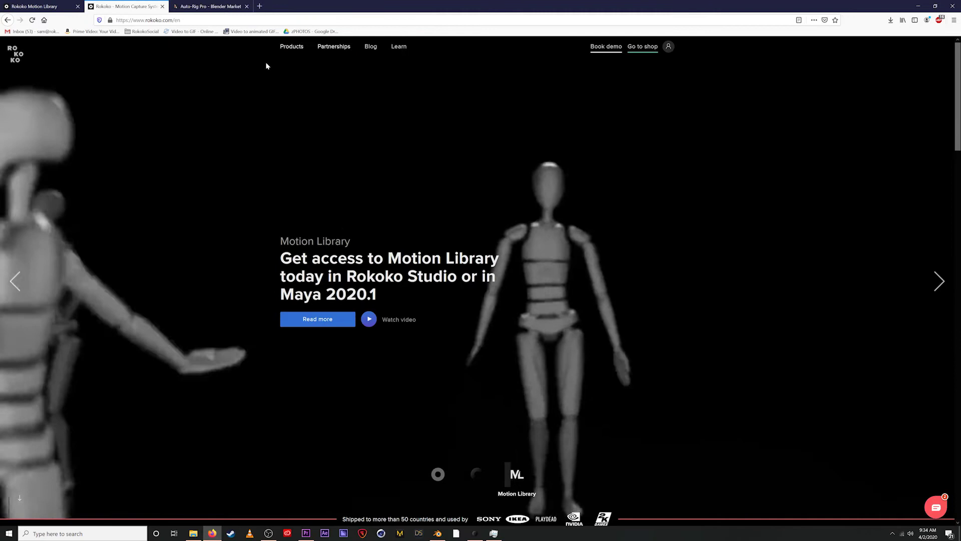
{"action": "left_click", "coordinate": [219, 5]}
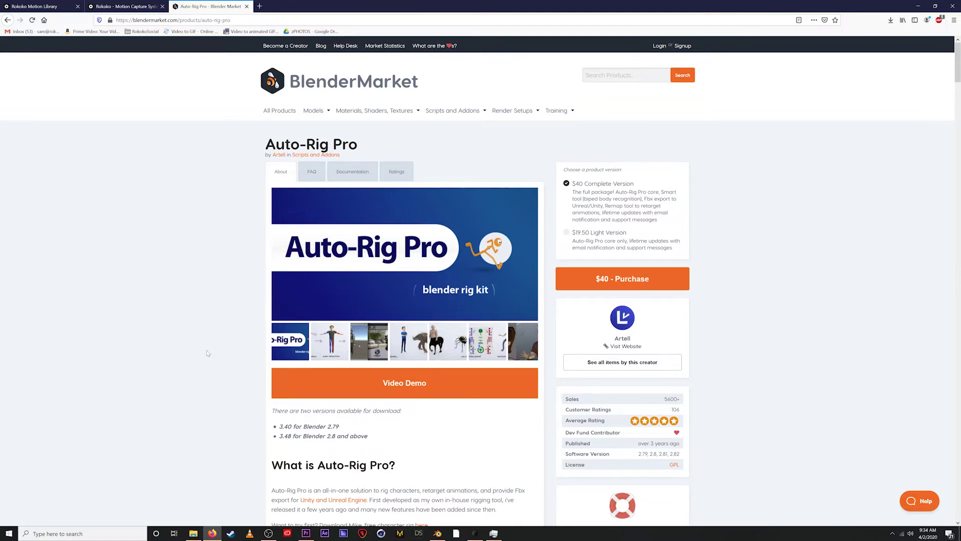
{"action": "scroll", "coordinate": [205, 351], "scroll_direction": "down", "scroll_amount": 3}
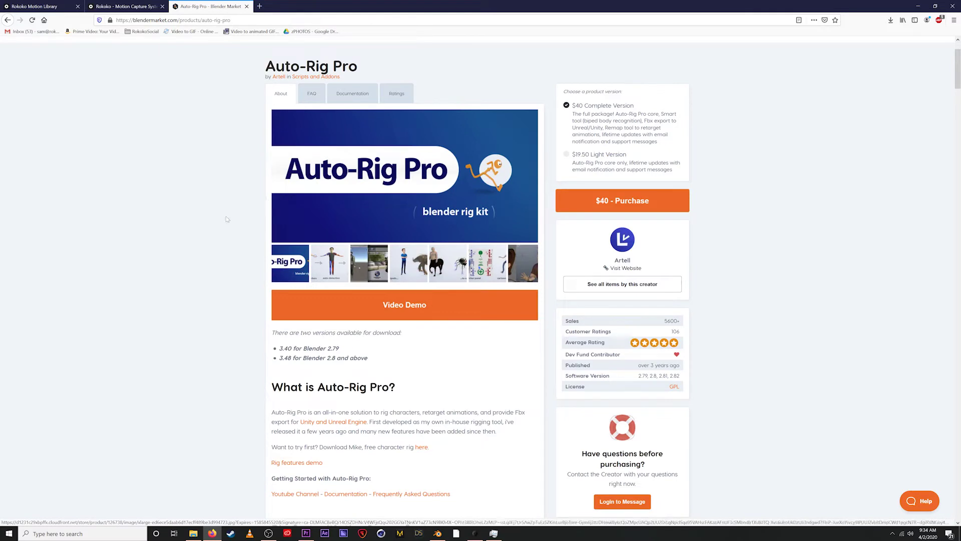
{"action": "scroll", "coordinate": [553, 175], "scroll_direction": "up", "scroll_amount": 1}
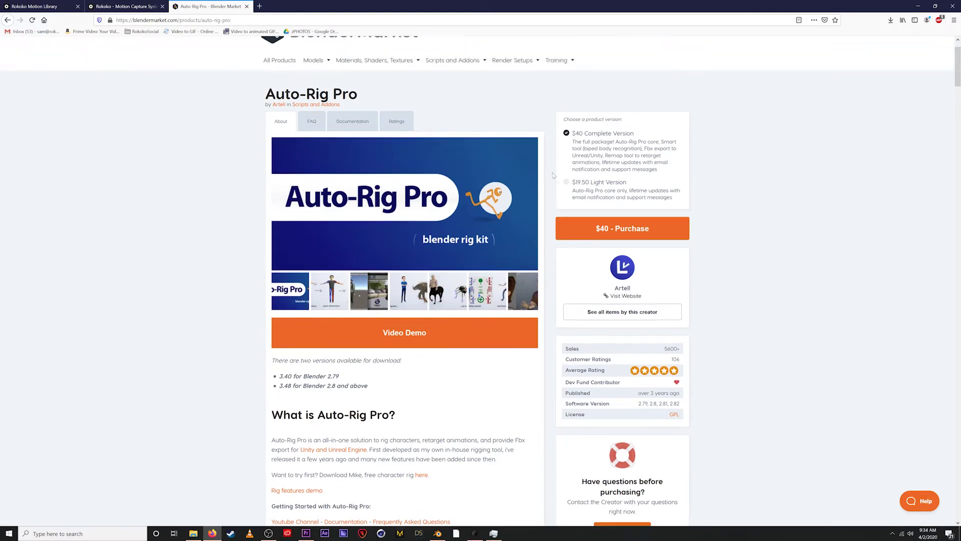
- Examine the Auto-Rig Pro product page, including its title, the purchase versions and the supported Blender versions
{"action": "scroll", "coordinate": [553, 175], "scroll_direction": "up", "scroll_amount": 2}
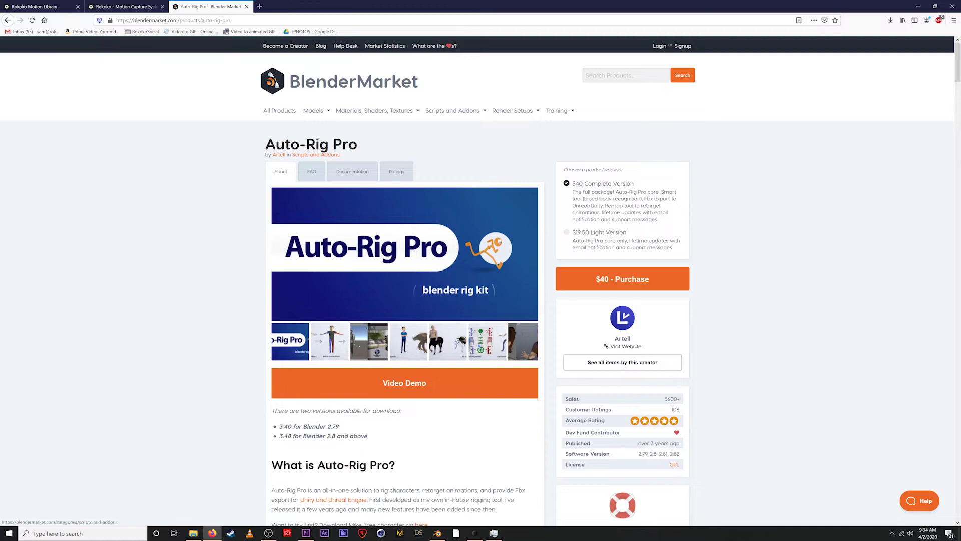
{"action": "triple_click", "coordinate": [266, 148]}
{"action": "left_click", "coordinate": [204, 156]}
{"action": "left_click_drag", "start_coordinate": [299, 145], "coordinate": [421, 147]}
{"action": "left_click", "coordinate": [567, 176]}
{"action": "left_click_drag", "start_coordinate": [280, 436], "coordinate": [377, 439]}
{"action": "left_click", "coordinate": [377, 440]}
{"action": "left_click_drag", "start_coordinate": [307, 436], "coordinate": [350, 436]}
{"action": "left_click", "coordinate": [349, 436]}
{"action": "double_click", "coordinate": [326, 426]}
{"action": "left_click", "coordinate": [351, 432]}
{"action": "left_click_drag", "start_coordinate": [273, 428], "coordinate": [302, 427]}
{"action": "left_click", "coordinate": [302, 427]}
- Switch to Blender, start a new General file, and delete the default camera, cube and light
{"action": "left_click", "coordinate": [438, 533]}
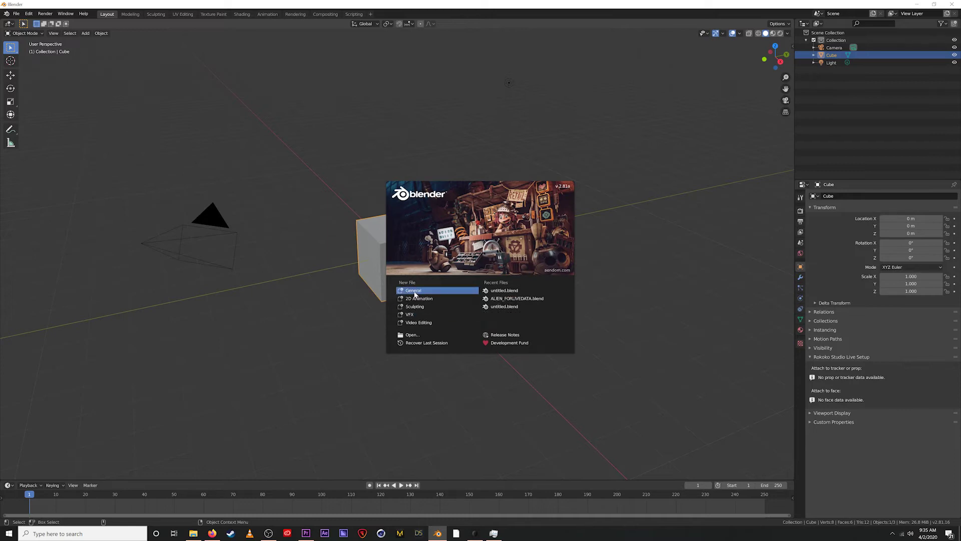
{"action": "left_click", "coordinate": [414, 294]}
{"action": "left_click", "coordinate": [856, 107]}
{"action": "left_click_drag", "start_coordinate": [856, 107], "coordinate": [831, 39]}
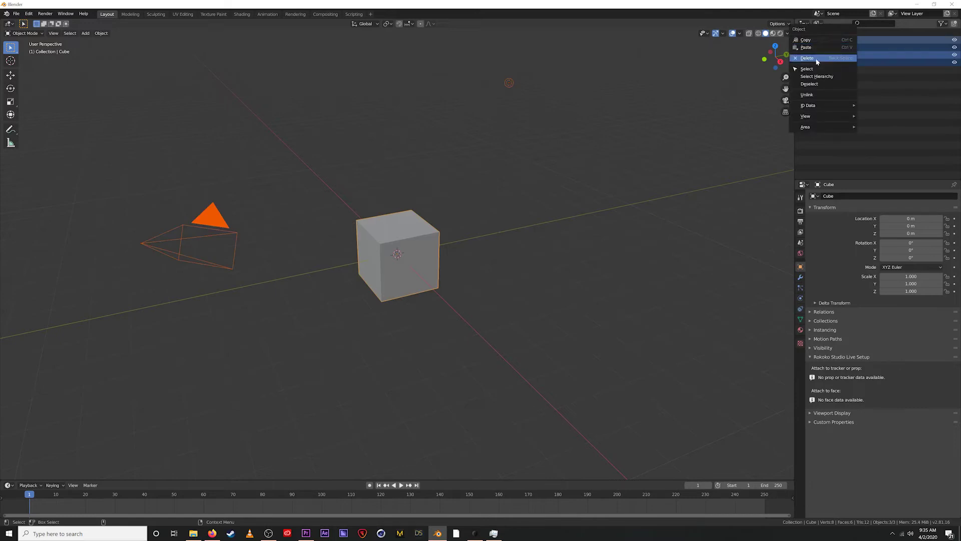
{"action": "key", "text": "Delete"}
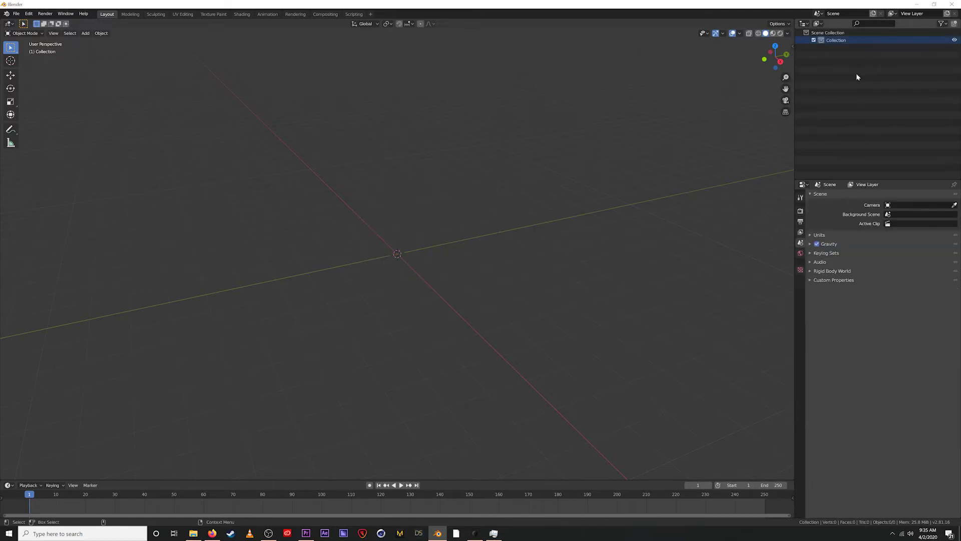
- Look up Auto-Rig Pro in the add-on preferences by searching "aut", and display its tools beside the 3D viewport
{"action": "left_click", "coordinate": [28, 13]}
{"action": "left_click", "coordinate": [44, 121]}
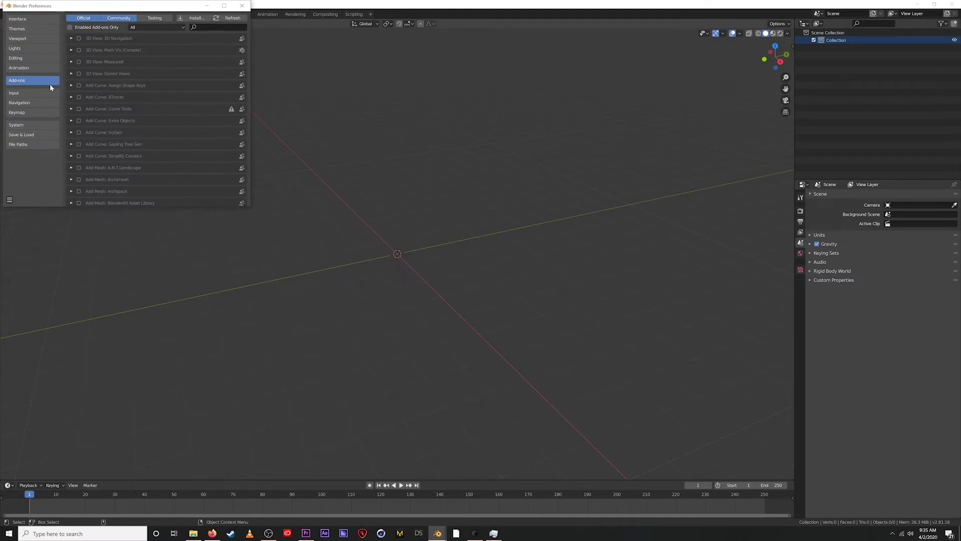
{"action": "left_click", "coordinate": [193, 17]}
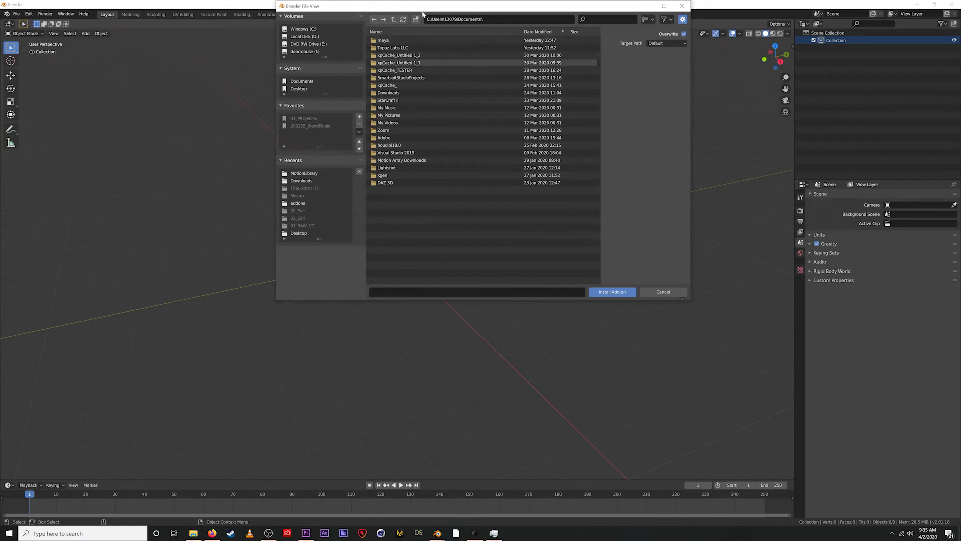
{"action": "left_click", "coordinate": [662, 295]}
{"action": "left_click", "coordinate": [213, 27]}
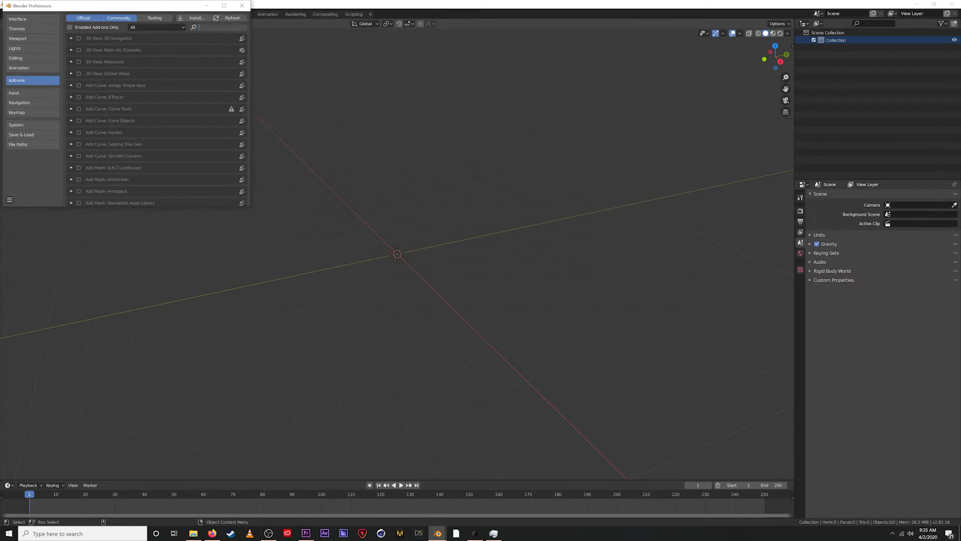
{"action": "type", "text": "an"}
{"action": "key", "text": "BackSpace"}
{"action": "type", "text": "ut"}
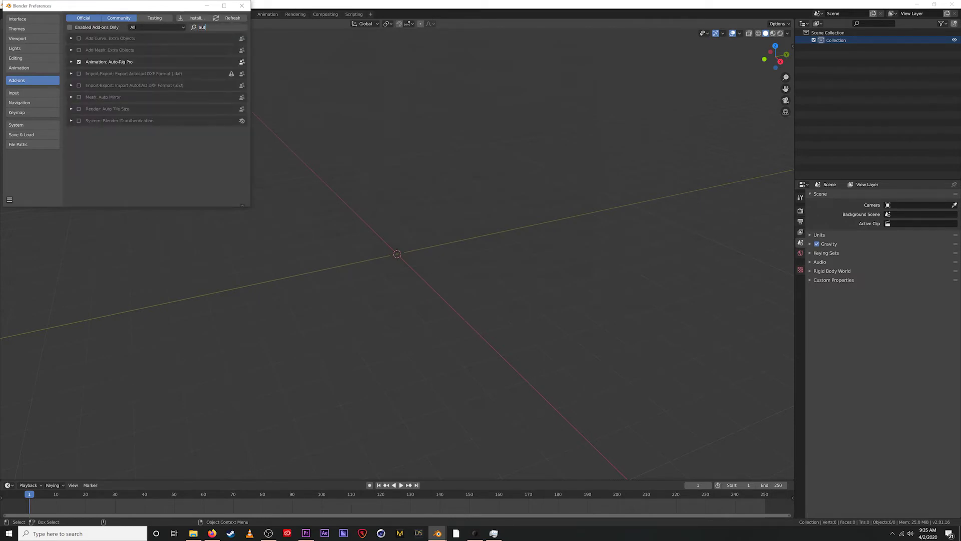
{"action": "left_click", "coordinate": [241, 5]}
{"action": "key", "text": "n"}
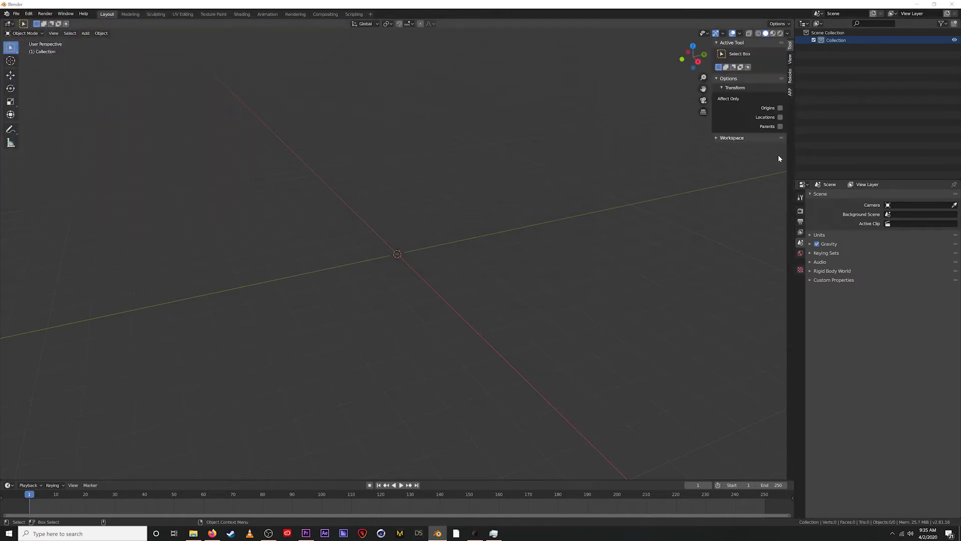
{"action": "left_click", "coordinate": [789, 92]}
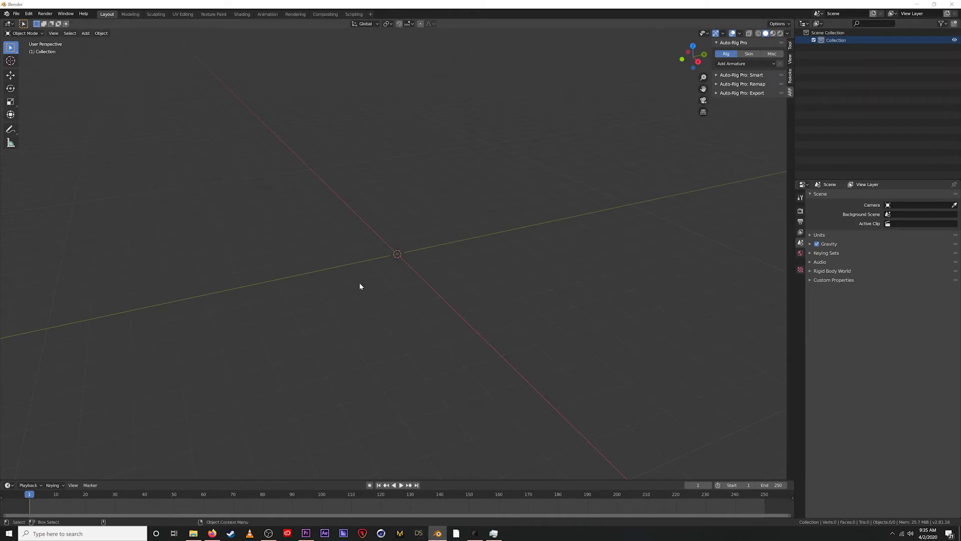
- Start an FBX import and choose Bruno.fbx from the Downloads folder
{"action": "left_click", "coordinate": [19, 14]}
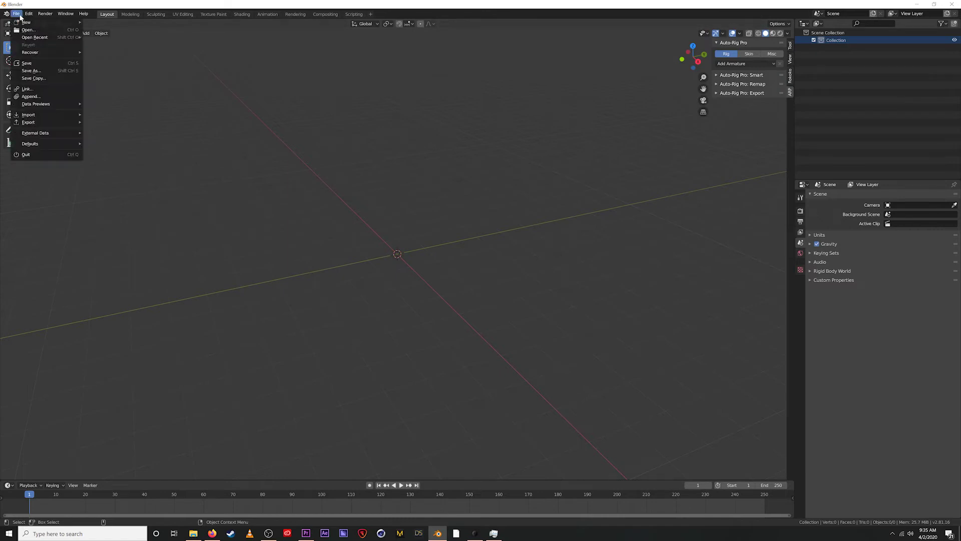
{"action": "mouse_move", "coordinate": [35, 115]}
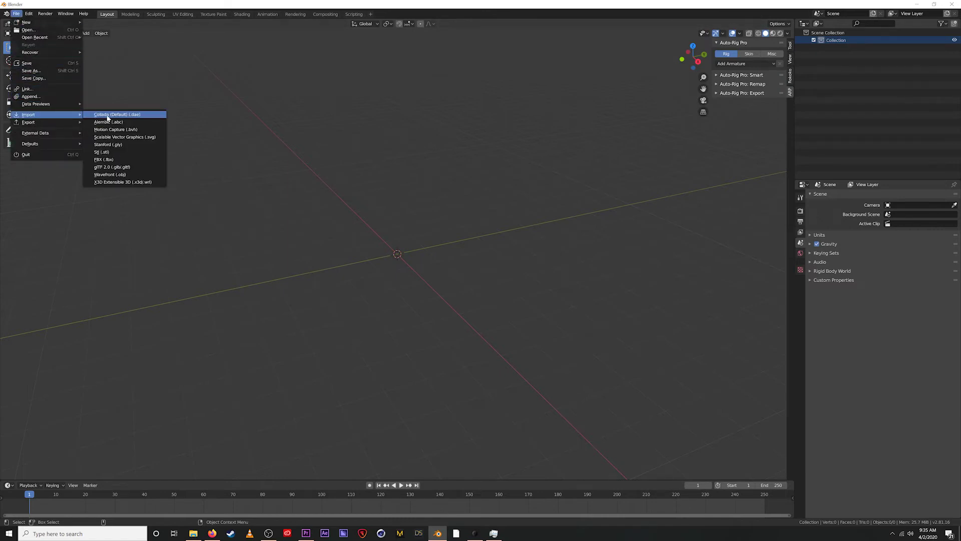
{"action": "left_click", "coordinate": [116, 159]}
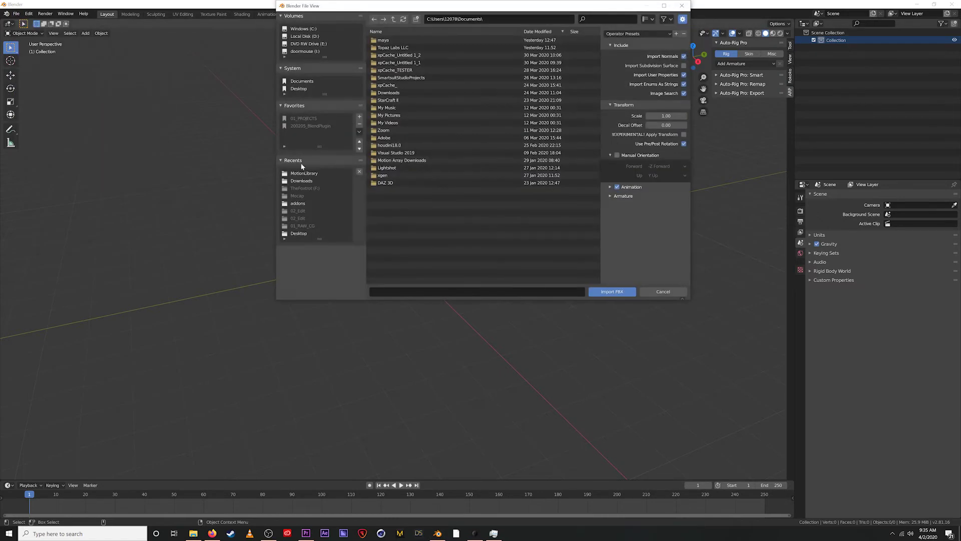
{"action": "left_click", "coordinate": [301, 181]}
{"action": "left_click", "coordinate": [401, 175]}
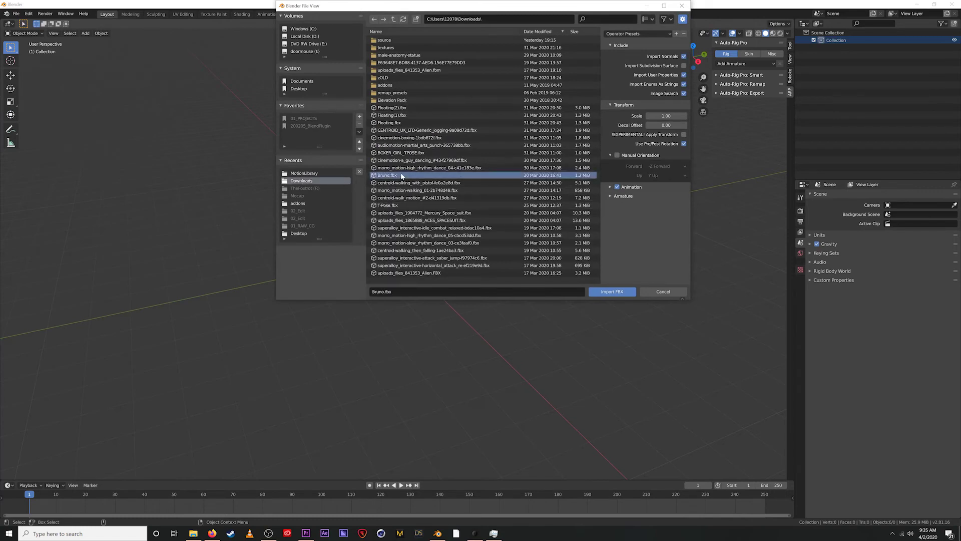
- Enable Automatic Bone Orientation in the armature import options, import Bruno.fbx, and inspect the character
{"action": "left_click", "coordinate": [622, 196]}
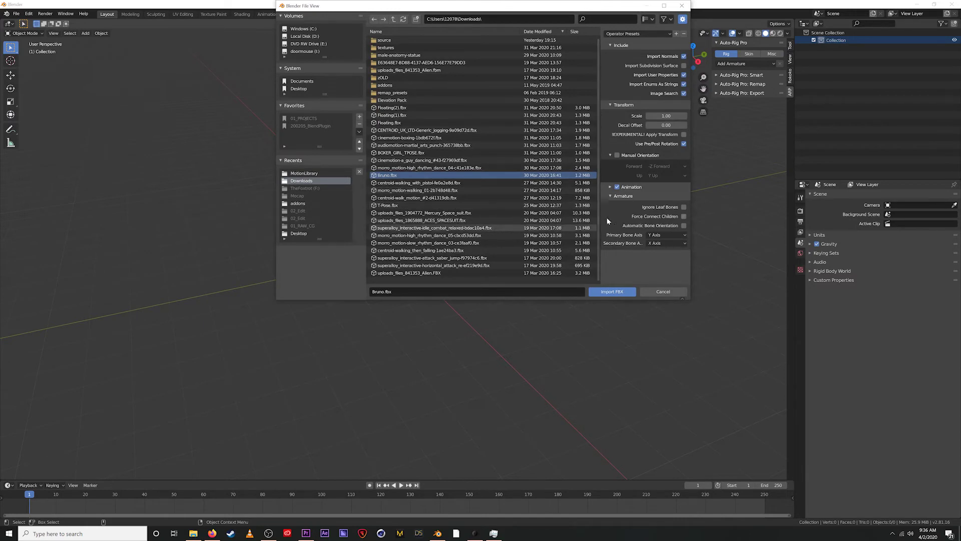
{"action": "left_click", "coordinate": [621, 196]}
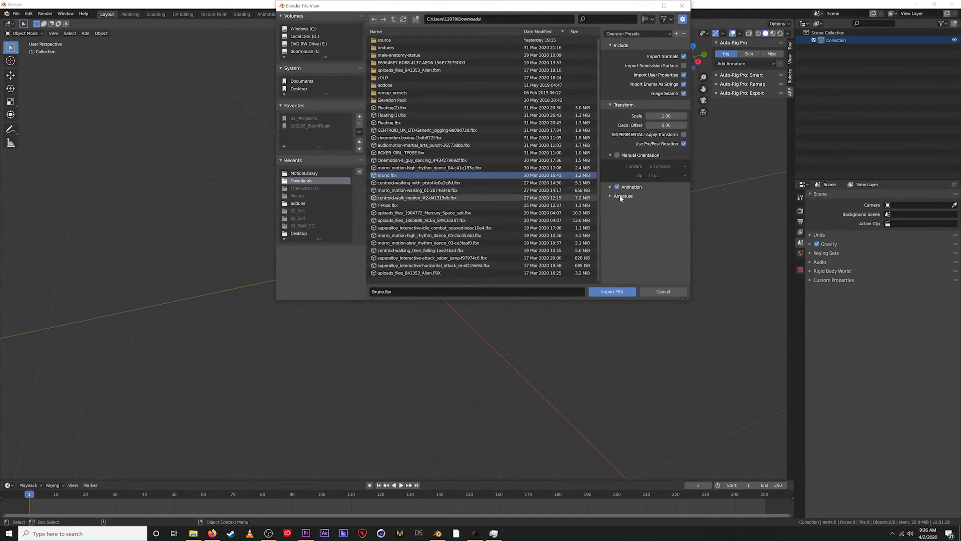
{"action": "left_click", "coordinate": [621, 196]}
{"action": "left_click", "coordinate": [683, 225]}
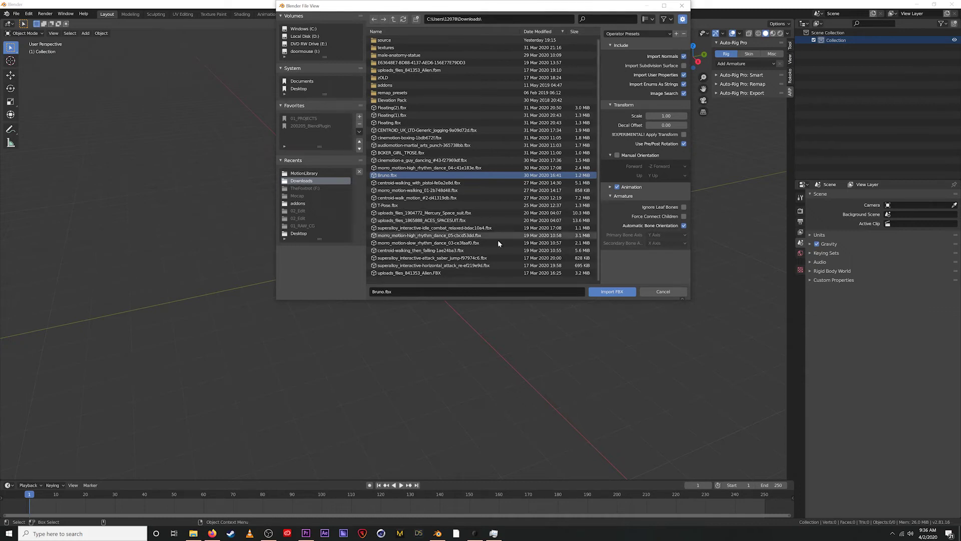
{"action": "left_click", "coordinate": [401, 168]}
{"action": "left_click", "coordinate": [388, 175]}
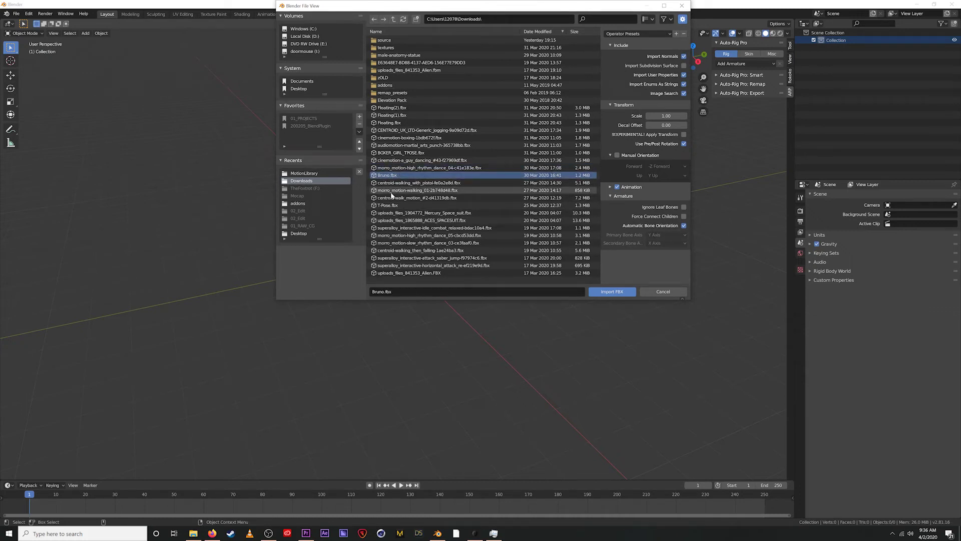
{"action": "left_click", "coordinate": [612, 291]}
{"action": "left_click", "coordinate": [609, 268]}
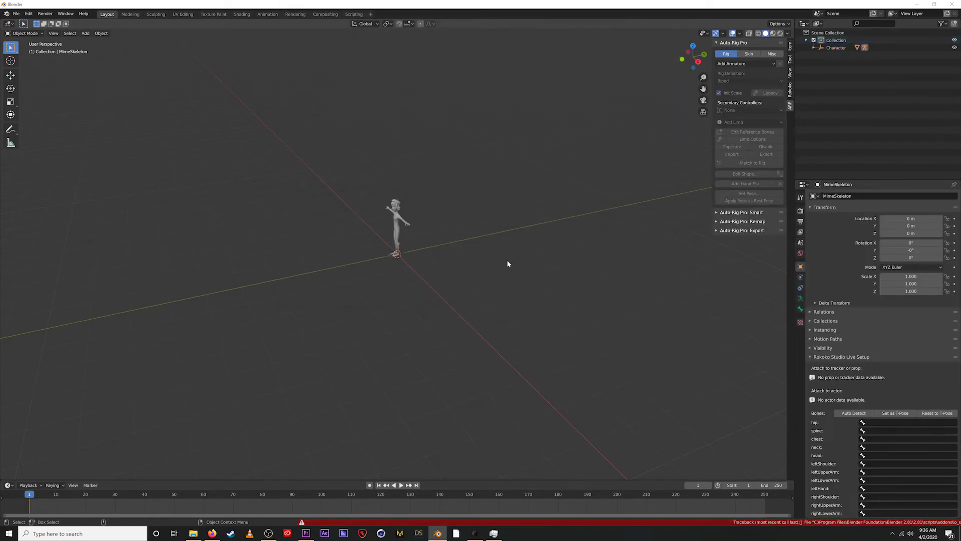
{"action": "scroll", "coordinate": [416, 220], "scroll_direction": "up", "scroll_amount": 6}
{"action": "scroll", "coordinate": [404, 271], "scroll_direction": "down", "scroll_amount": 3}
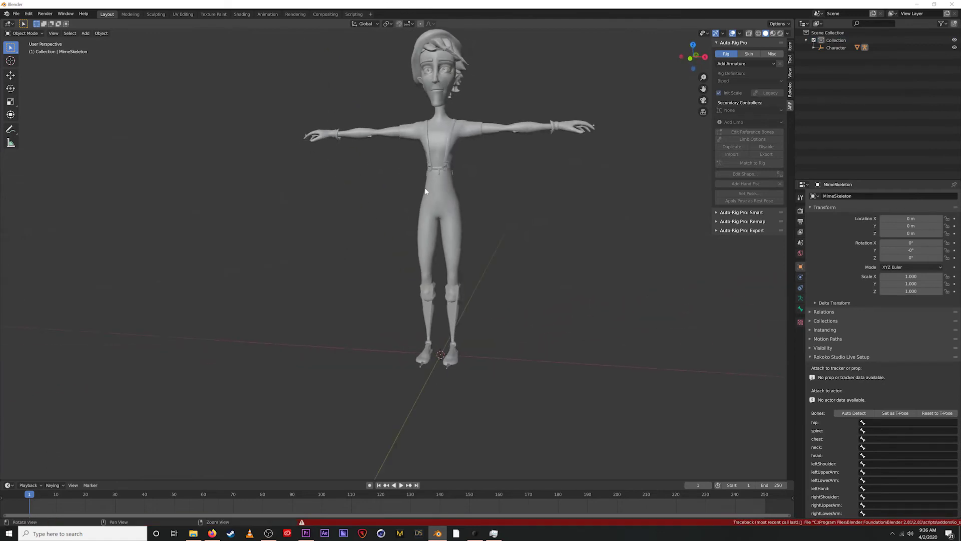
{"action": "scroll", "coordinate": [425, 191], "scroll_direction": "down", "scroll_amount": 3}
{"action": "scroll", "coordinate": [396, 237], "scroll_direction": "up", "scroll_amount": 2}
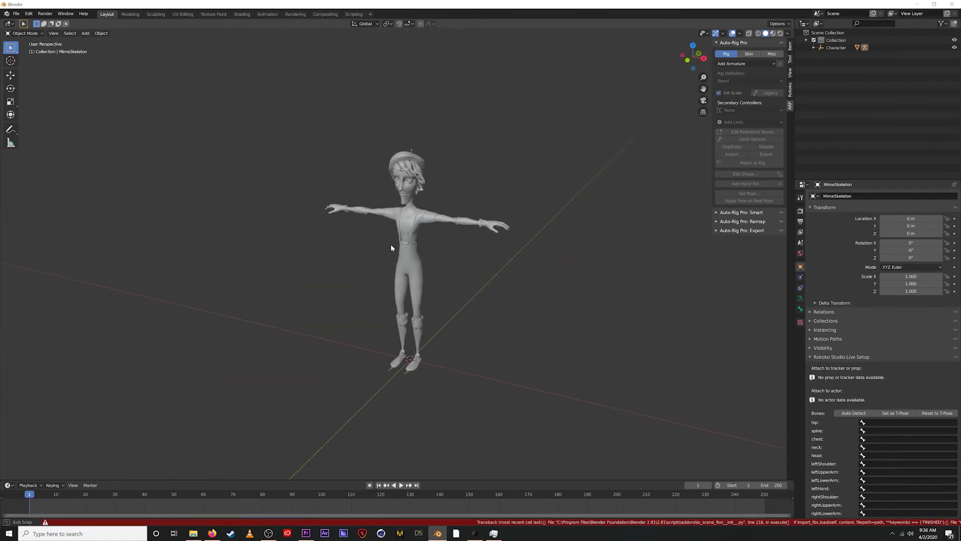
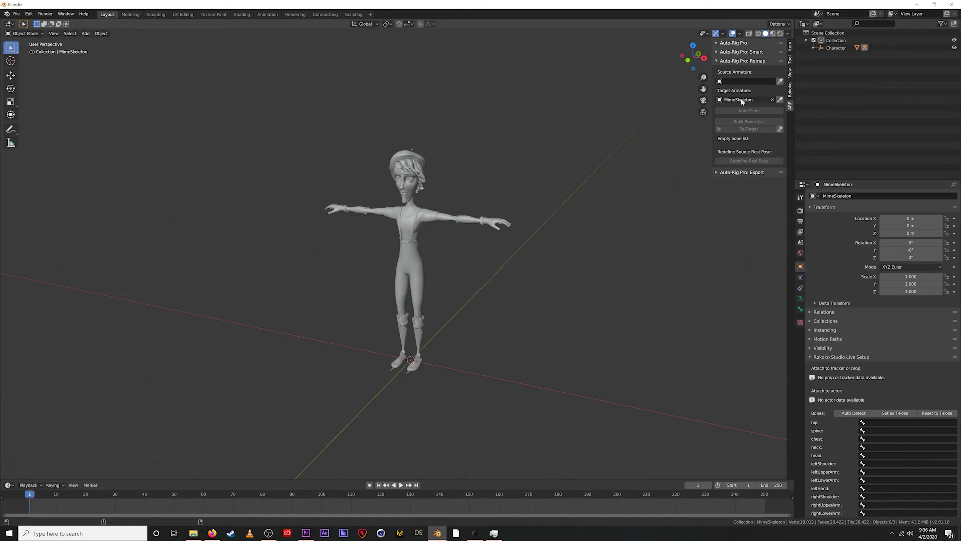
- Start another FBX import and browse to SmartsuitStudioProjects > MotionLibrary_Assets > MotionLibrary
{"action": "left_click", "coordinate": [23, 23]}
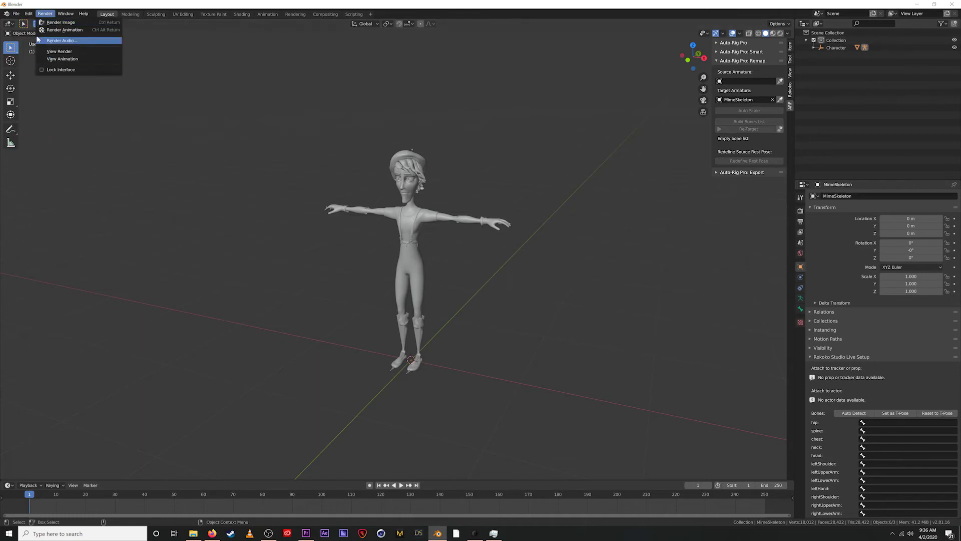
{"action": "left_click", "coordinate": [16, 13]}
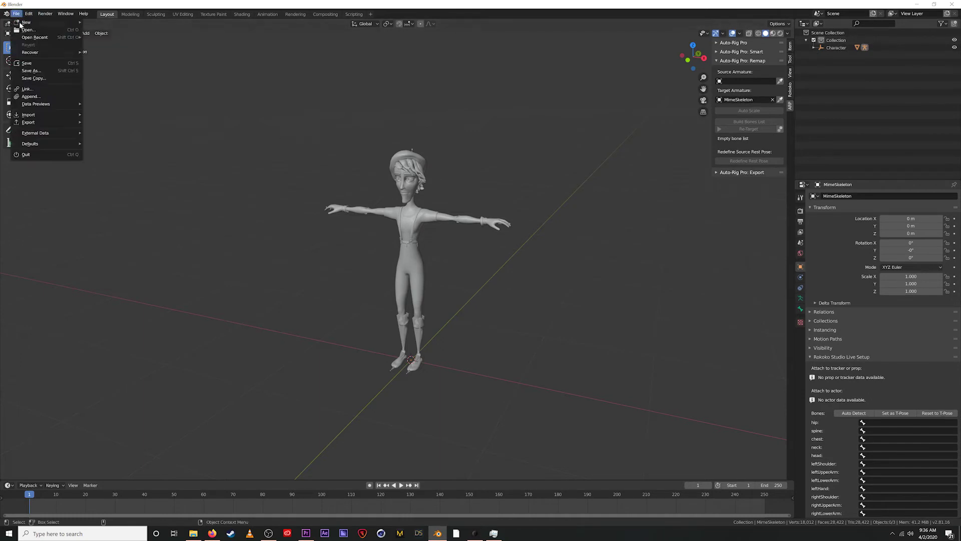
{"action": "mouse_move", "coordinate": [48, 120]}
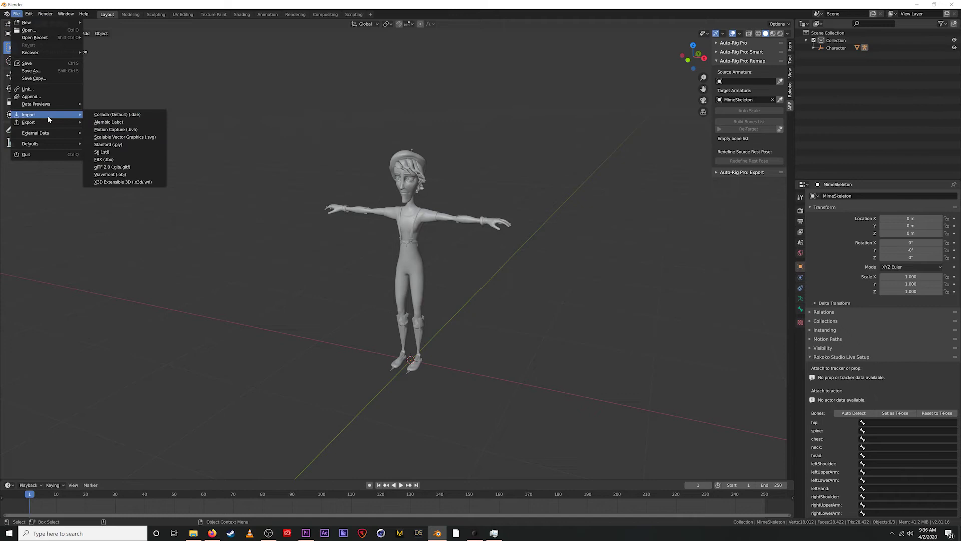
{"action": "left_click", "coordinate": [104, 159]}
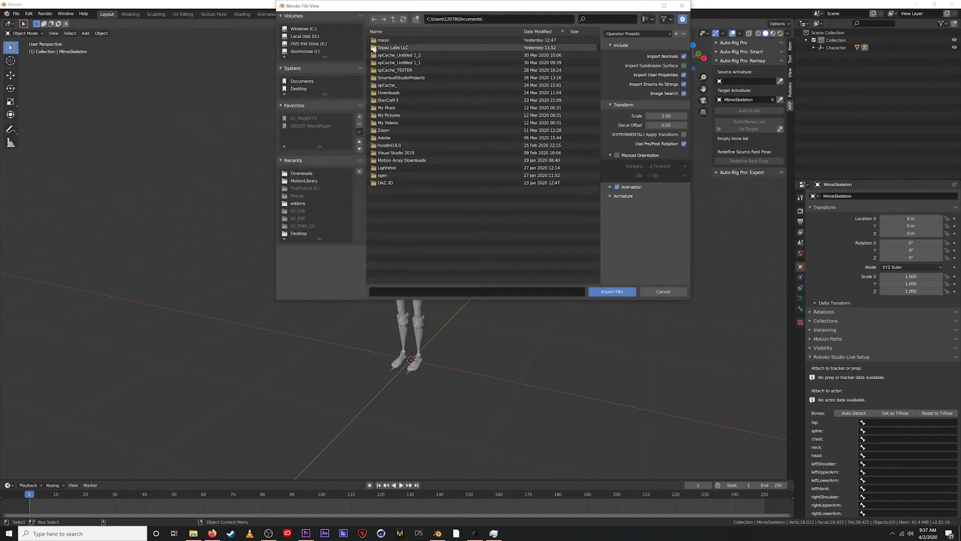
{"action": "double_click", "coordinate": [400, 78]}
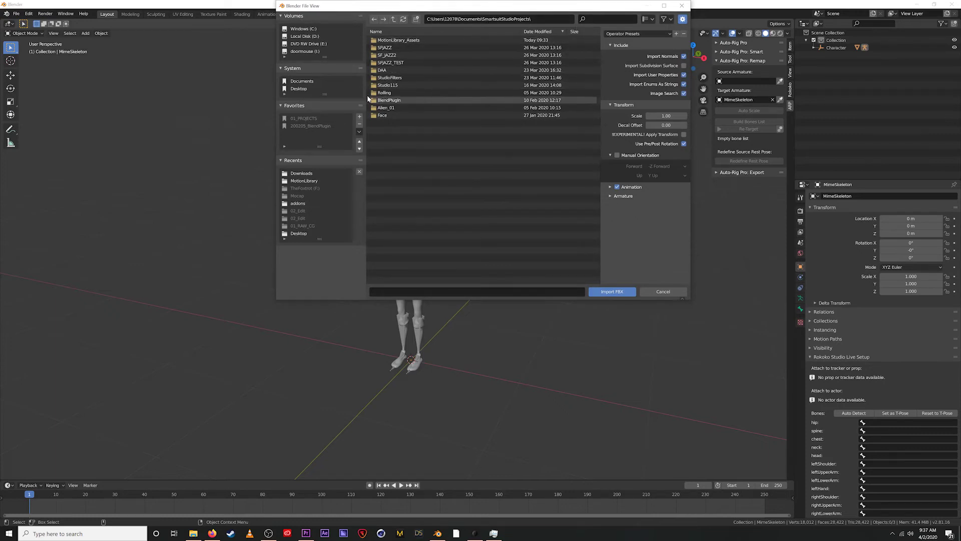
{"action": "left_click", "coordinate": [399, 41]}
{"action": "double_click", "coordinate": [399, 41]}
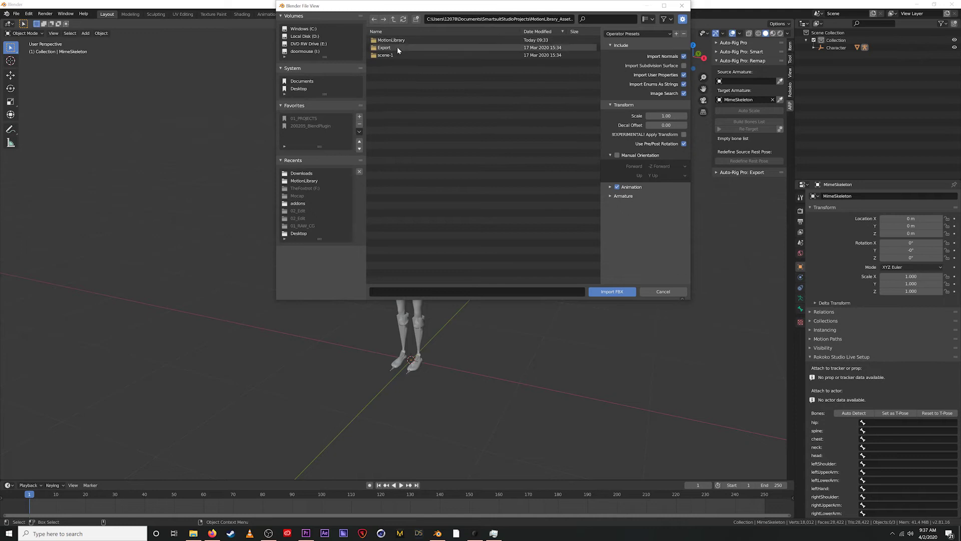
{"action": "double_click", "coordinate": [399, 40]}
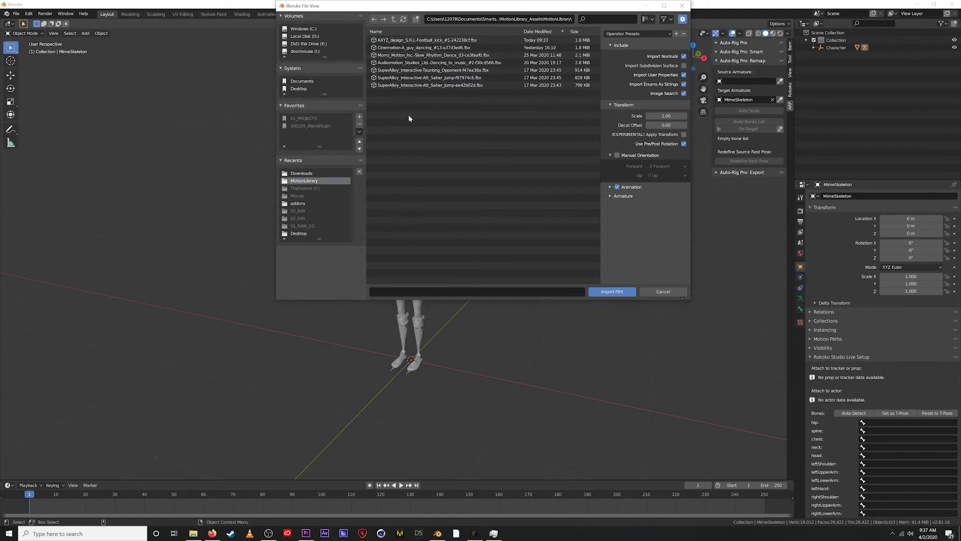
- Sort the files by size and import AXYZ_design_S.R.L-Football_kick_#1-242238cf.fbx with Automatic Bone Orientation enabled
{"action": "left_click", "coordinate": [392, 31]}
{"action": "left_click", "coordinate": [392, 32]}
{"action": "left_click", "coordinate": [382, 78]}
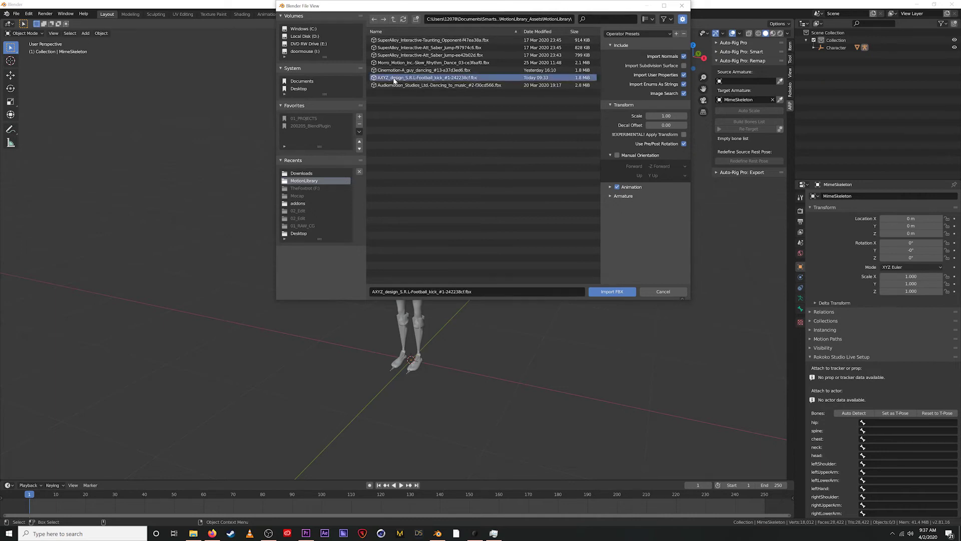
{"action": "left_click", "coordinate": [611, 196]}
{"action": "left_click", "coordinate": [684, 225]}
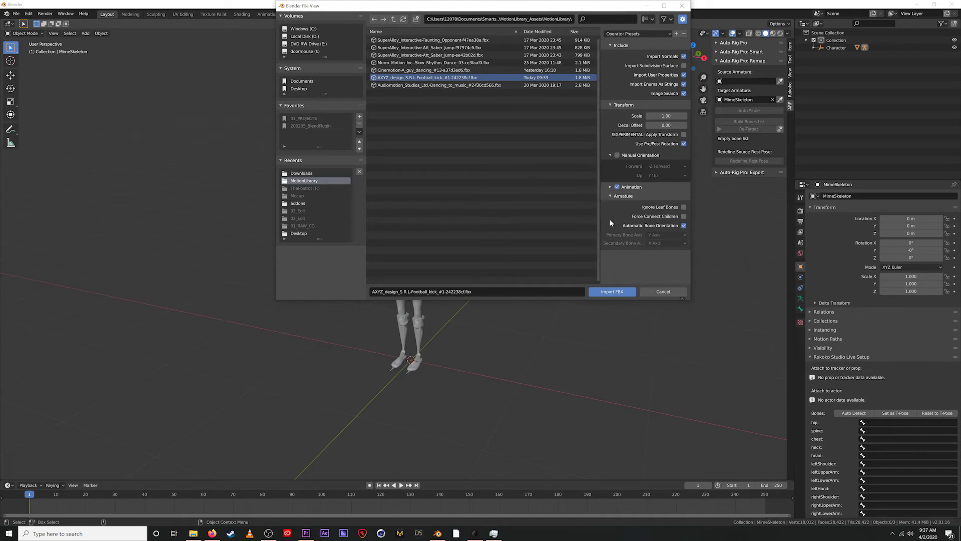
{"action": "left_click", "coordinate": [612, 292]}
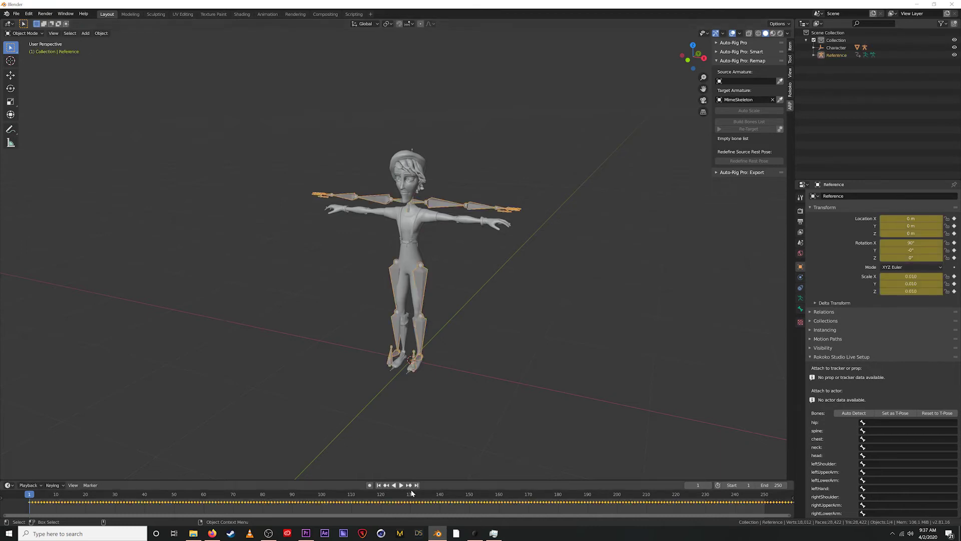
- Set the timeline's end frame to 1000, fit the range in view, and play the imported animation from the start
{"action": "left_click", "coordinate": [771, 485]}
{"action": "type", "text": "1000"}
{"action": "key", "text": "Return"}
{"action": "left_click_drag", "start_coordinate": [205, 515], "coordinate": [642, 514]}
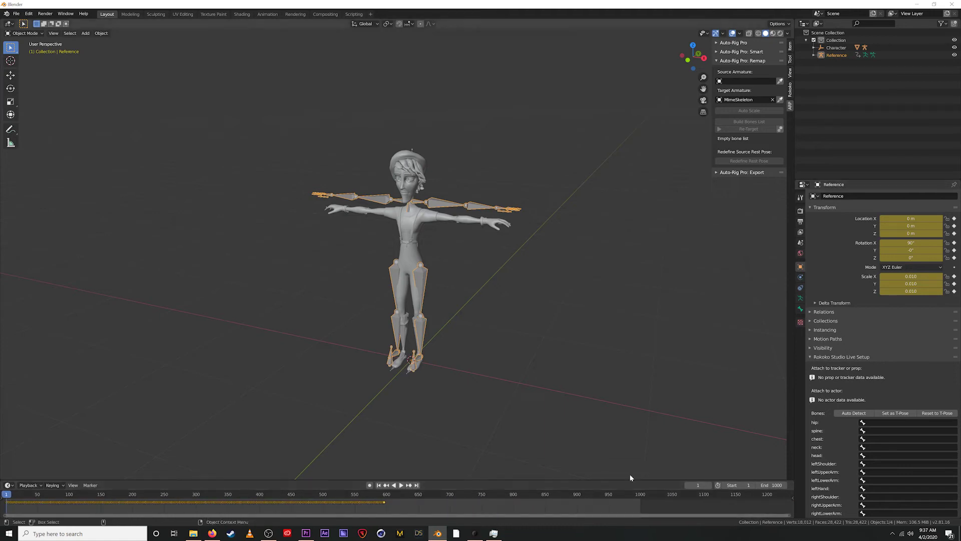
{"action": "left_click", "coordinate": [400, 485]}
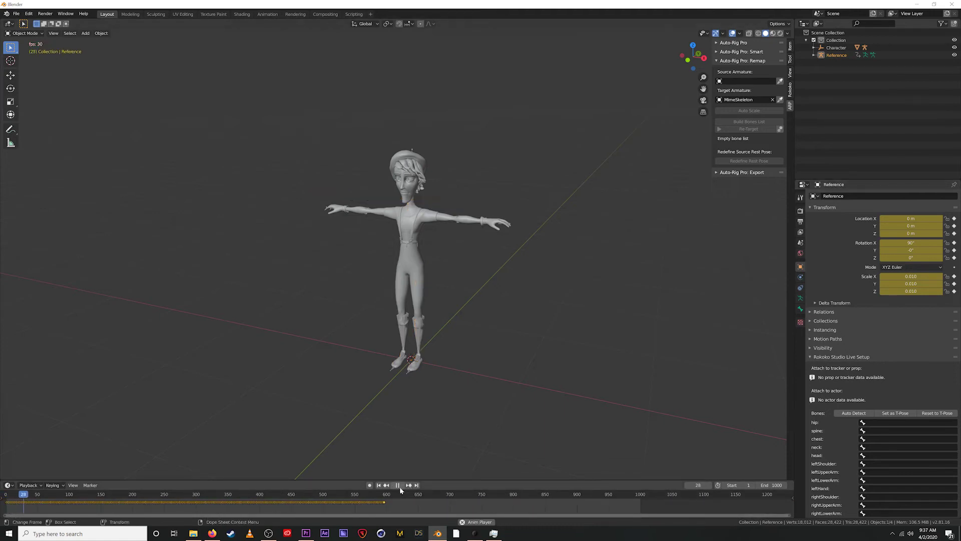
{"action": "left_click_drag", "start_coordinate": [78, 496], "coordinate": [6, 495]}
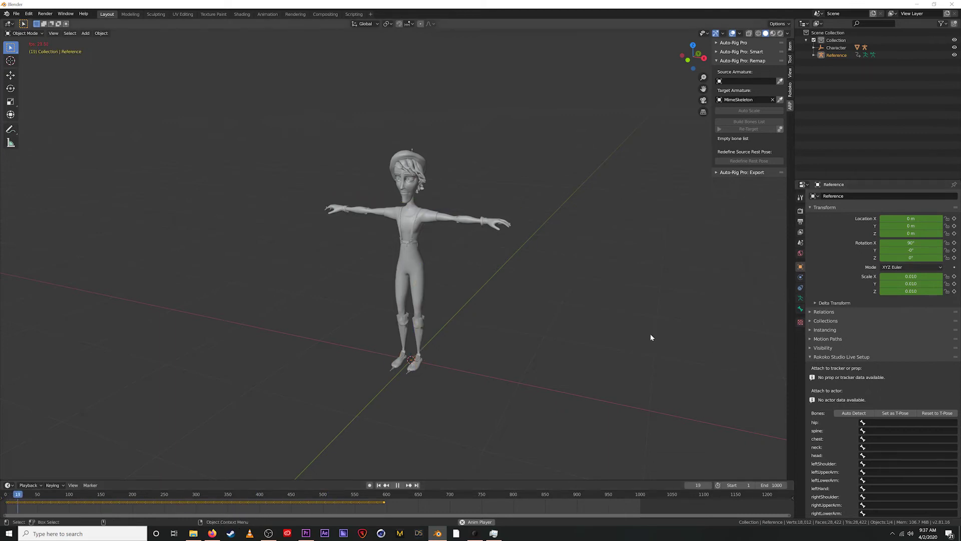
- Watch the imported skeleton's motion next to the character, and return the timeline to frame 0
{"action": "middle_click_drag", "start_coordinate": [608, 339], "coordinate": [199, 480]}
{"action": "left_click_drag", "start_coordinate": [199, 495], "coordinate": [7, 496]}
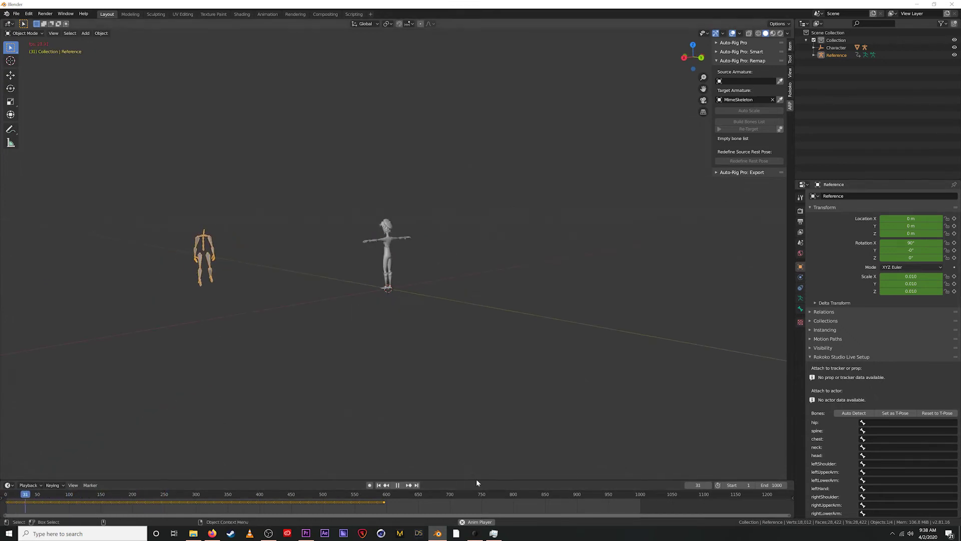
{"action": "left_click", "coordinate": [402, 485]}
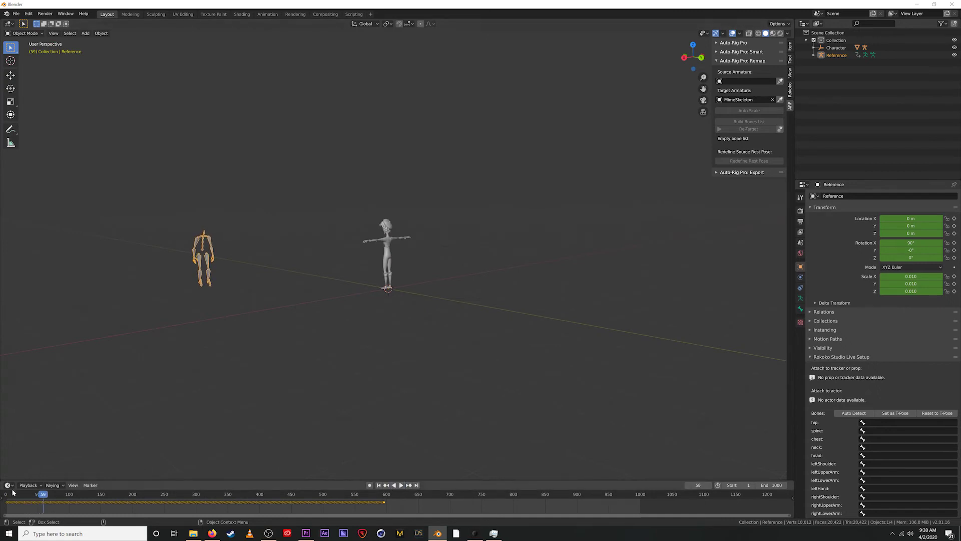
{"action": "key", "text": "shift+Left"}
{"action": "key", "text": "space"}
{"action": "left_click_drag", "start_coordinate": [7, 499], "coordinate": [6, 496]}
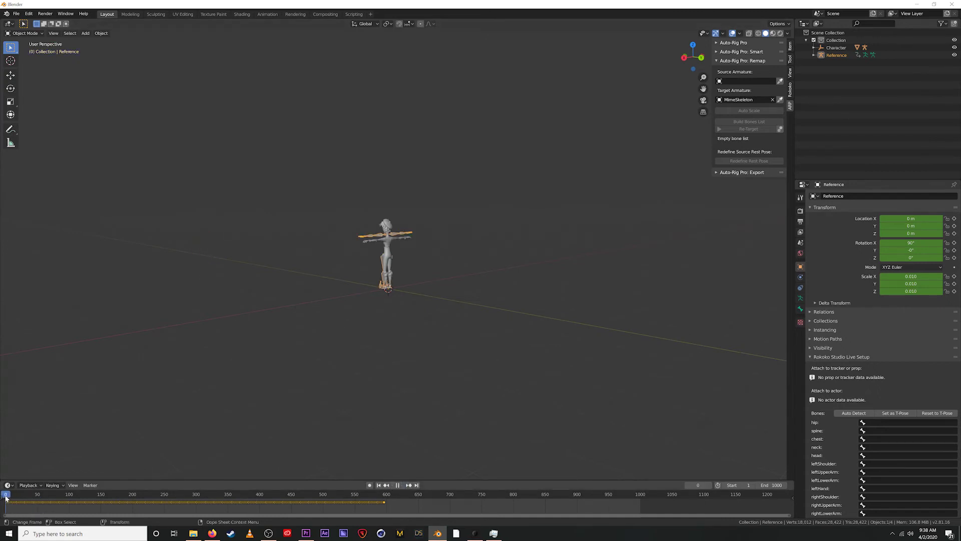
{"action": "key", "text": "space"}
{"action": "key", "text": "space"}
{"action": "left_click_drag", "start_coordinate": [210, 495], "coordinate": [249, 479]}
{"action": "key", "text": "Escape"}
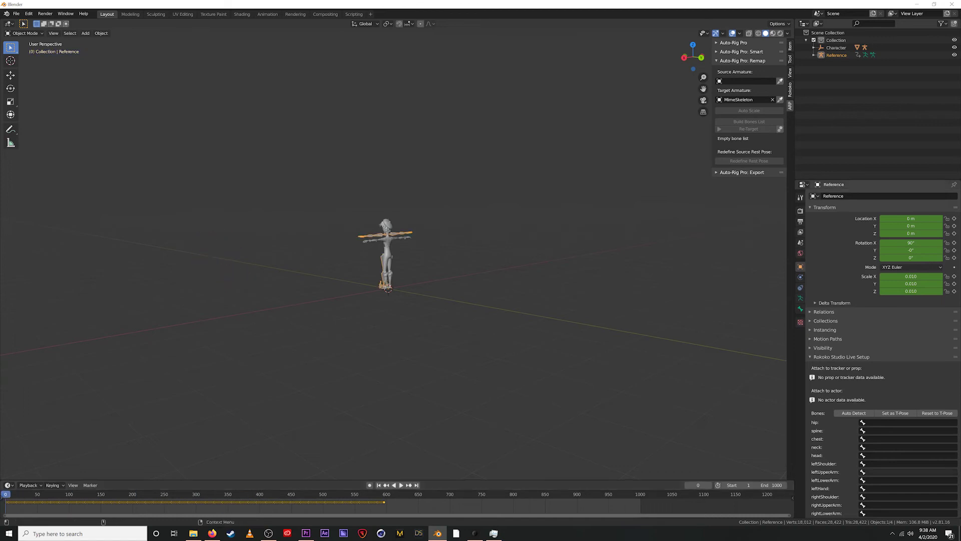
- Set Reference as the Auto-Rig Pro Remap source armature and freeze it
{"action": "middle_click_drag", "start_coordinate": [385, 257], "coordinate": [451, 259]}
{"action": "scroll", "coordinate": [425, 267], "scroll_direction": "up", "scroll_amount": 6}
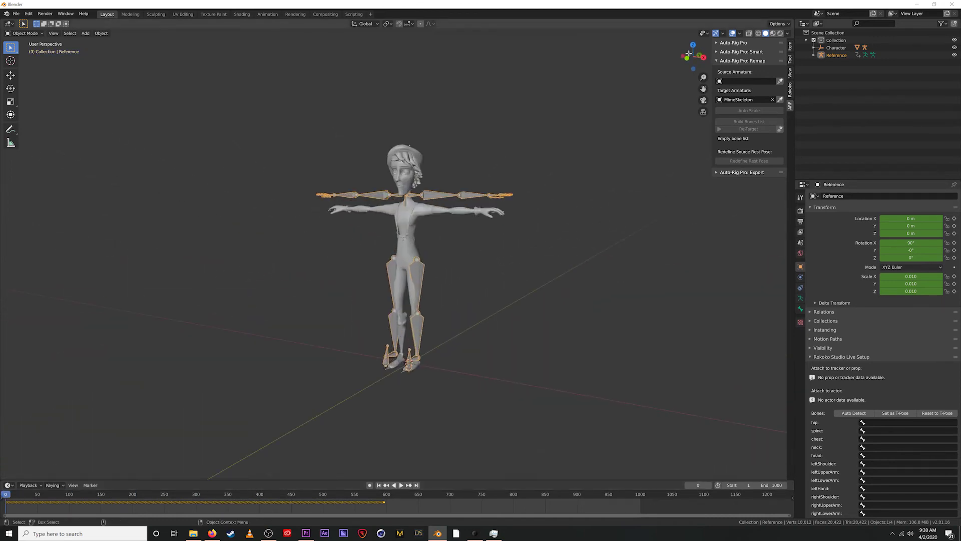
{"action": "left_click", "coordinate": [737, 81]}
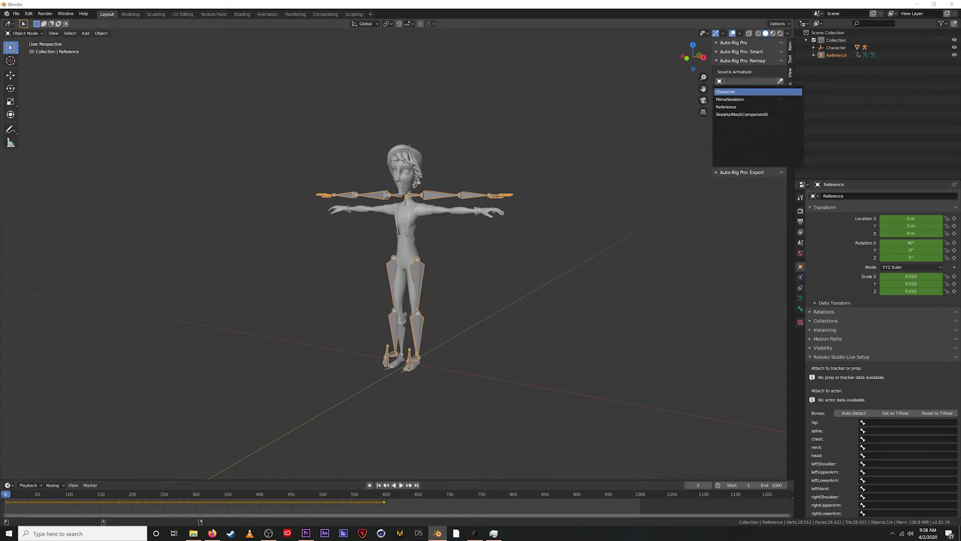
{"action": "left_click", "coordinate": [737, 107]}
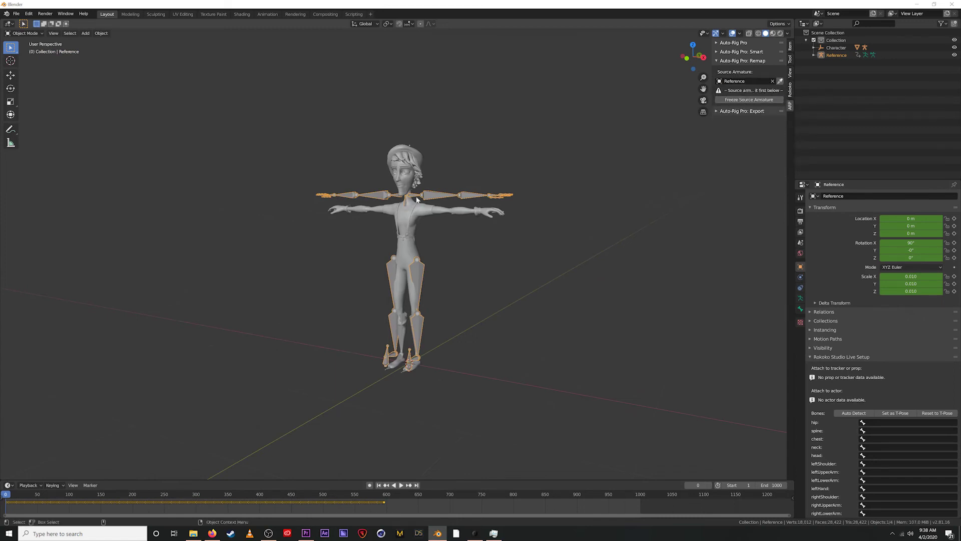
{"action": "left_click", "coordinate": [739, 99]}
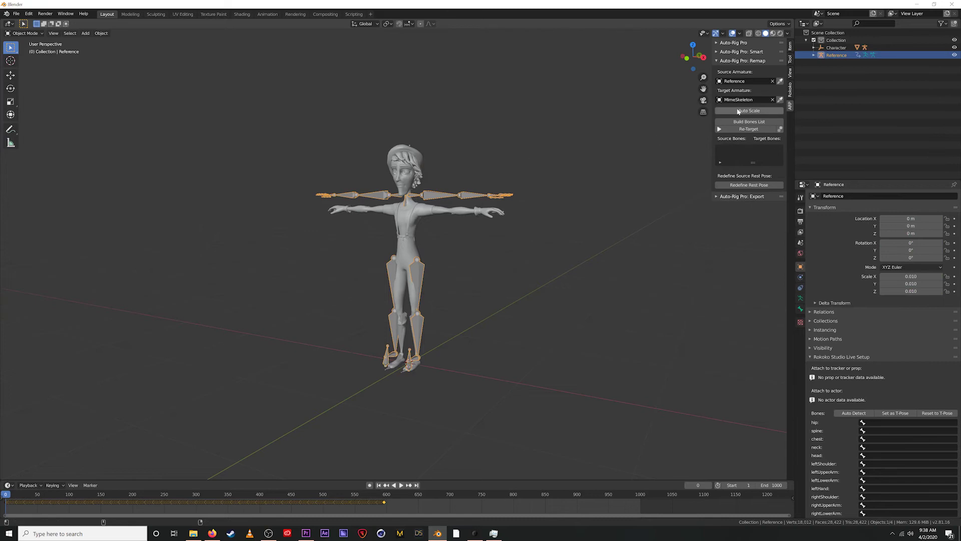
- Auto-scale the source armature to MimeSkeleton and build the bones list, enlarging it to check the pairs
{"action": "left_click", "coordinate": [737, 111]}
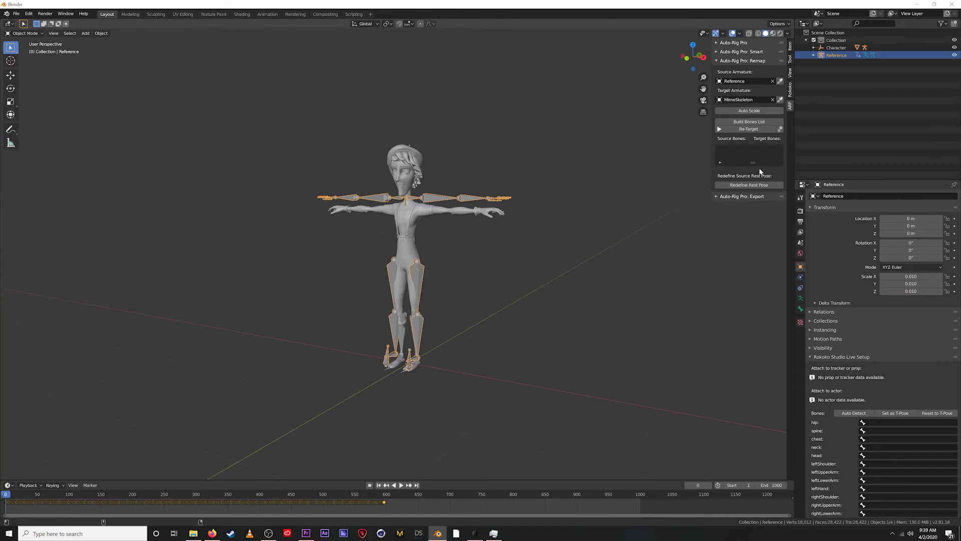
{"action": "left_click", "coordinate": [744, 121]}
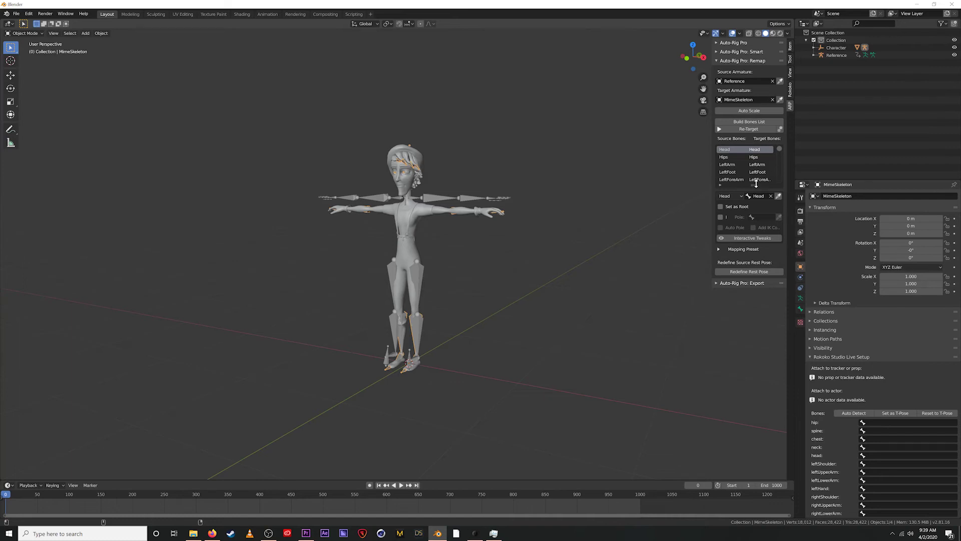
{"action": "left_click_drag", "start_coordinate": [756, 187], "coordinate": [756, 262]}
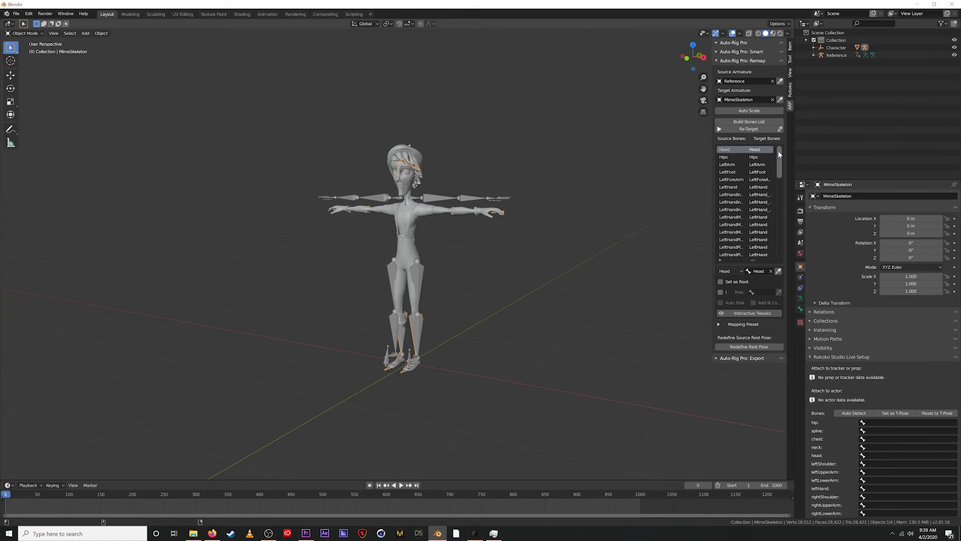
{"action": "left_click_drag", "start_coordinate": [779, 154], "coordinate": [779, 187]}
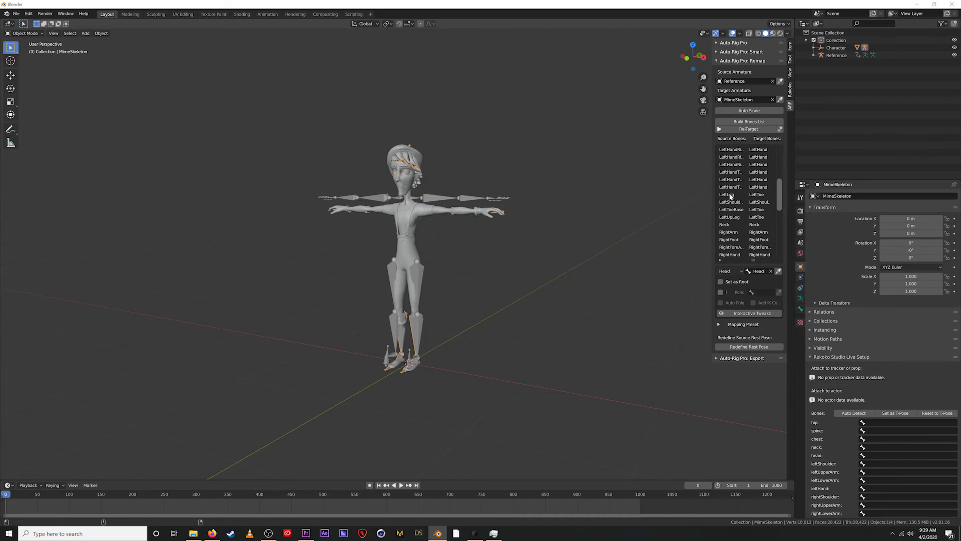
- Map the source bone LeftLeg to the target bone LeftShin
{"action": "left_click", "coordinate": [753, 196]}
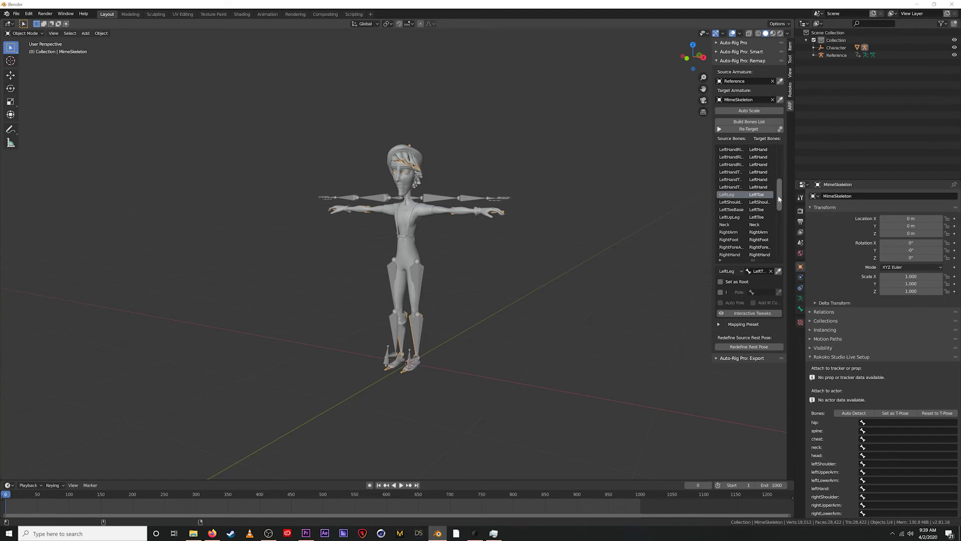
{"action": "left_click", "coordinate": [758, 271]}
{"action": "scroll", "coordinate": [758, 271], "scroll_direction": "down", "scroll_amount": 9}
{"action": "scroll", "coordinate": [787, 315], "scroll_direction": "down", "scroll_amount": 2}
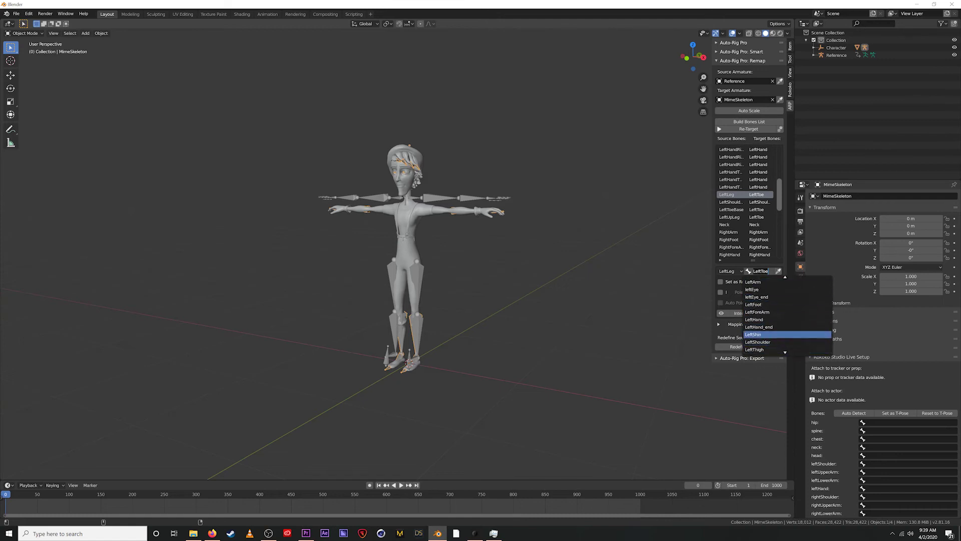
{"action": "left_click", "coordinate": [759, 334]}
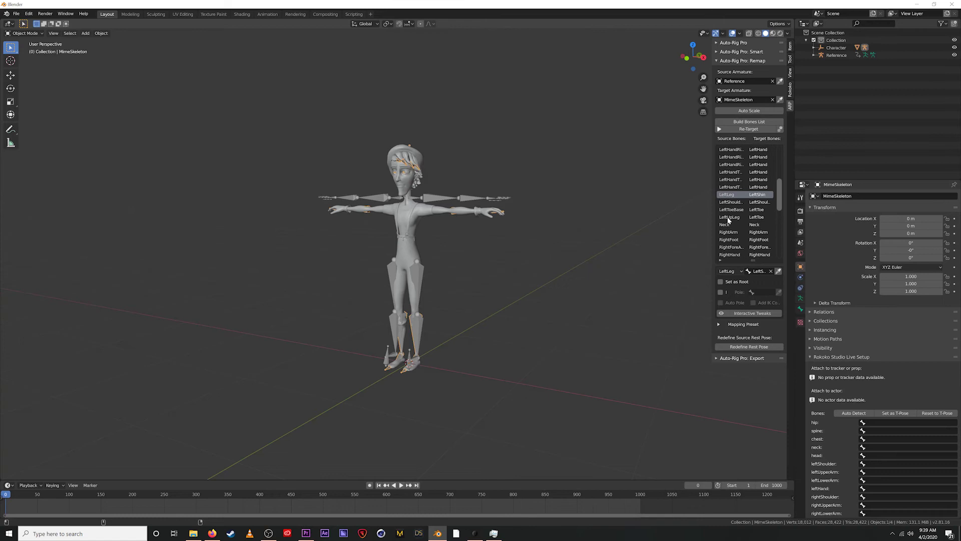
- Map the source bone LeftUpLeg to the target bone LeftThigh
{"action": "left_click", "coordinate": [759, 219]}
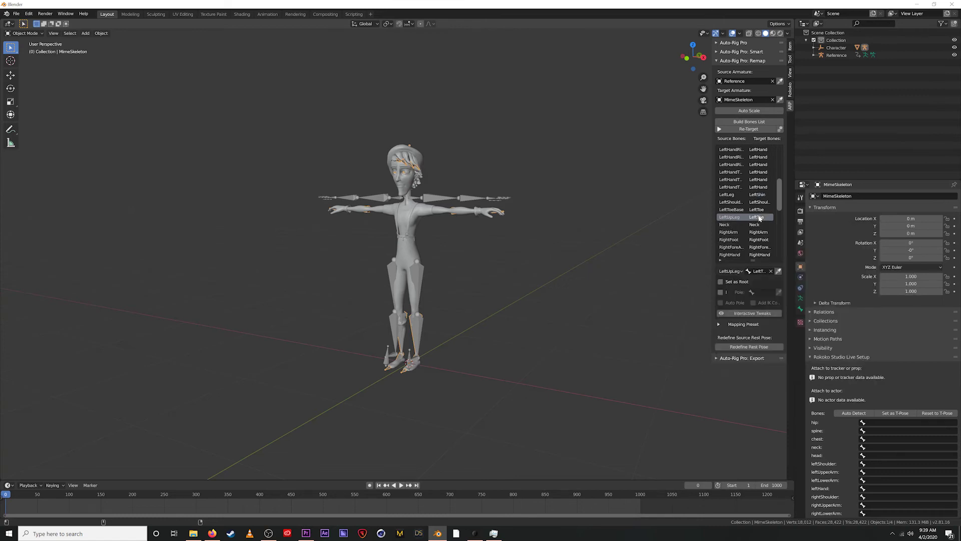
{"action": "left_click", "coordinate": [759, 270]}
{"action": "scroll", "coordinate": [771, 349], "scroll_direction": "down", "scroll_amount": 5}
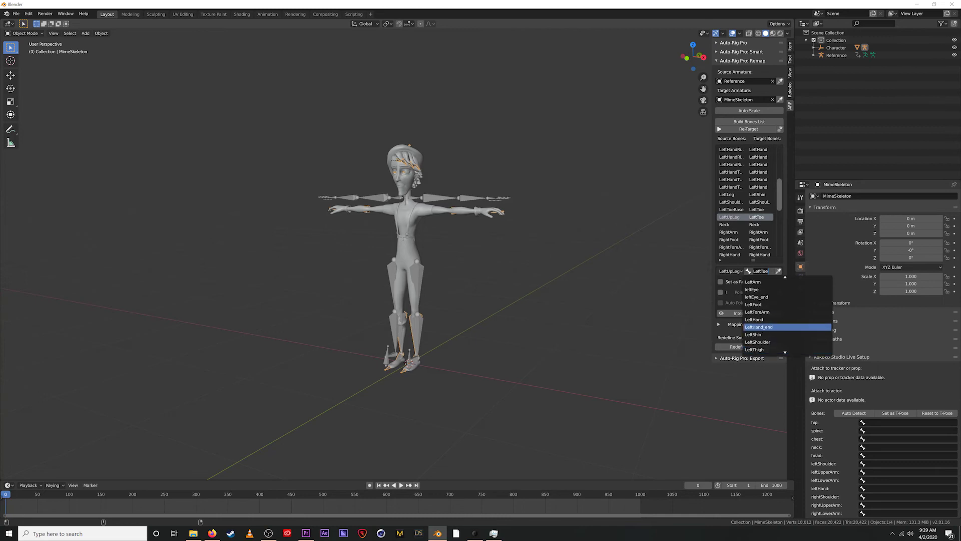
{"action": "left_click", "coordinate": [771, 342]}
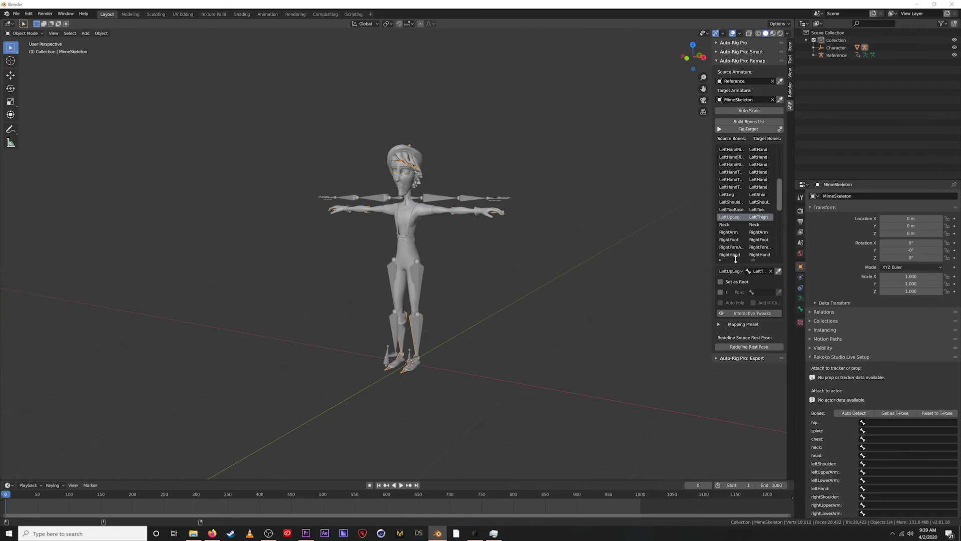
- Map the source bone RightLeg to the target bone RightShin
{"action": "left_click_drag", "start_coordinate": [777, 196], "coordinate": [785, 251]}
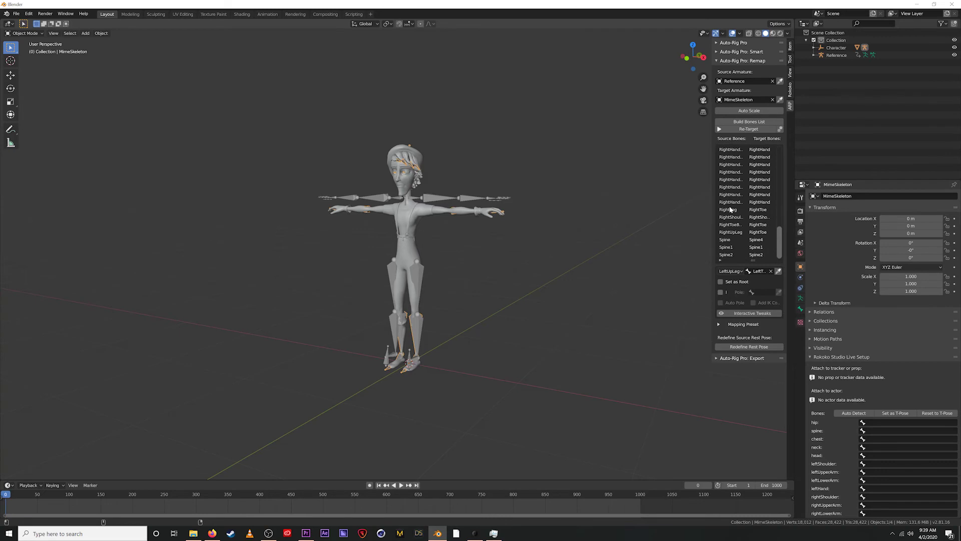
{"action": "left_click", "coordinate": [765, 210]}
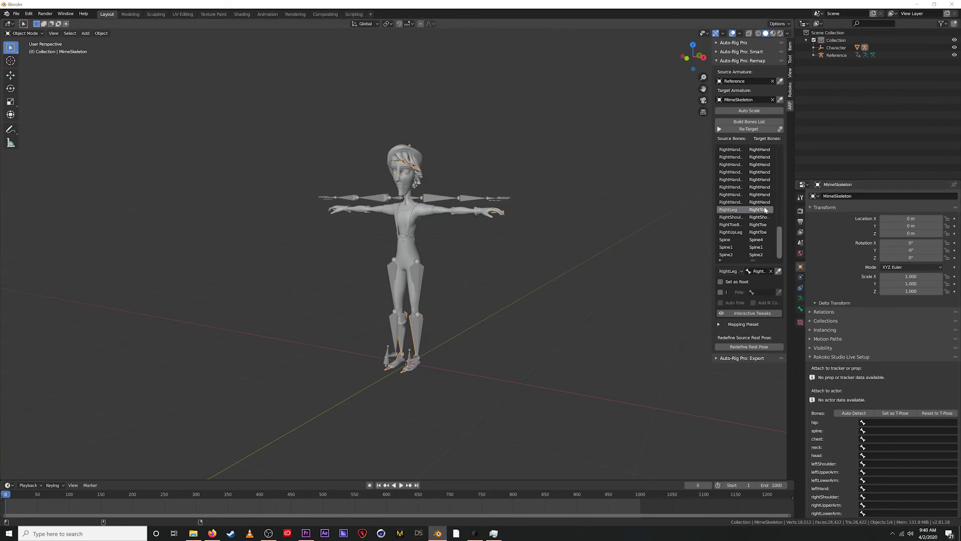
{"action": "left_click", "coordinate": [761, 271]}
{"action": "key", "text": "Down"}
{"action": "key", "text": "Down"}
{"action": "key", "text": "Down"}
{"action": "key", "text": "Down"}
{"action": "key", "text": "Down"}
{"action": "key", "text": "Down"}
{"action": "key", "text": "Down"}
{"action": "key", "text": "Down"}
{"action": "key", "text": "Down"}
{"action": "key", "text": "Down"}
{"action": "key", "text": "Down"}
{"action": "key", "text": "Down"}
{"action": "key", "text": "Down"}
{"action": "key", "text": "Down"}
{"action": "key", "text": "Down"}
{"action": "key", "text": "Down"}
{"action": "key", "text": "Down"}
{"action": "key", "text": "Down"}
{"action": "key", "text": "Down"}
{"action": "key", "text": "Down"}
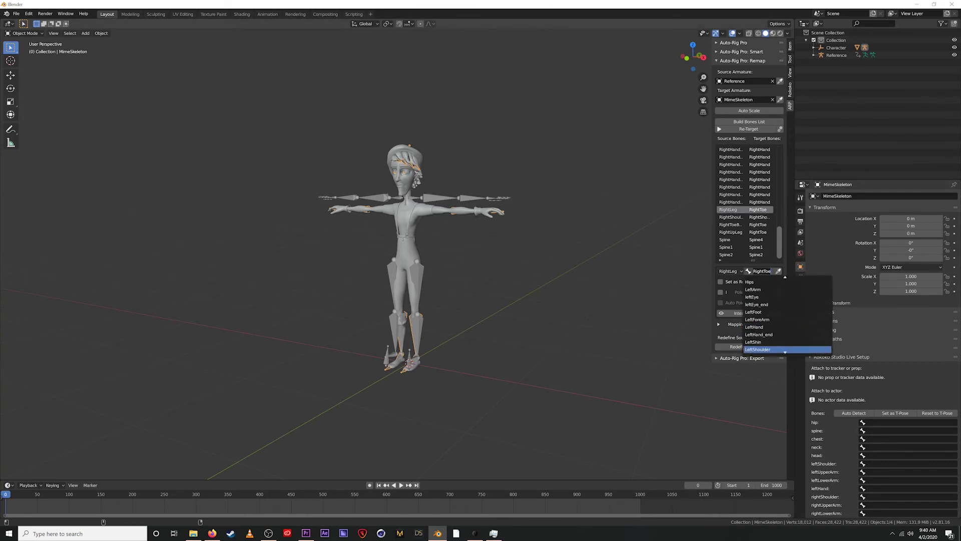
{"action": "key", "text": "Up"}
{"action": "key", "text": "Up"}
{"action": "key", "text": "Up"}
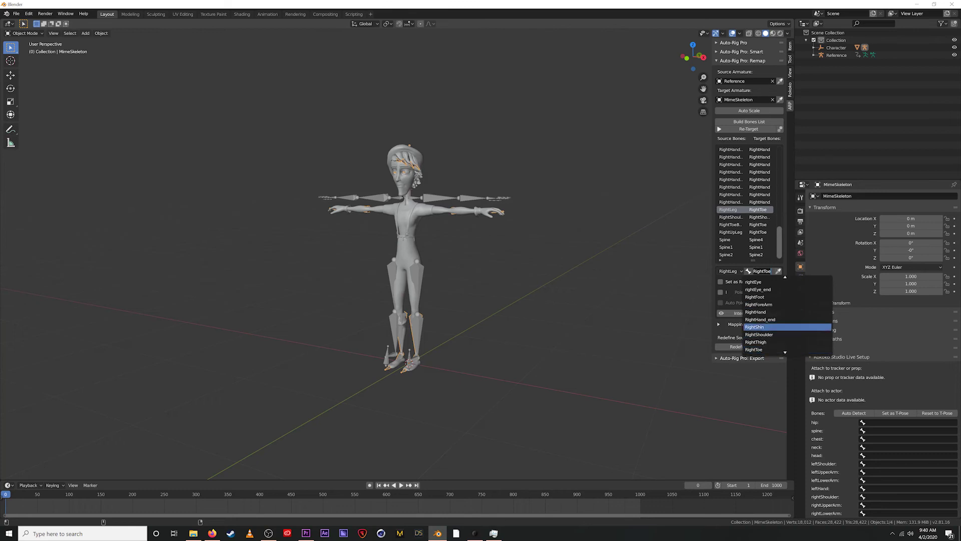
{"action": "key", "text": "Return"}
- Map the source bone RightUpLeg to the target bone RightThigh
{"action": "left_click", "coordinate": [757, 225]}
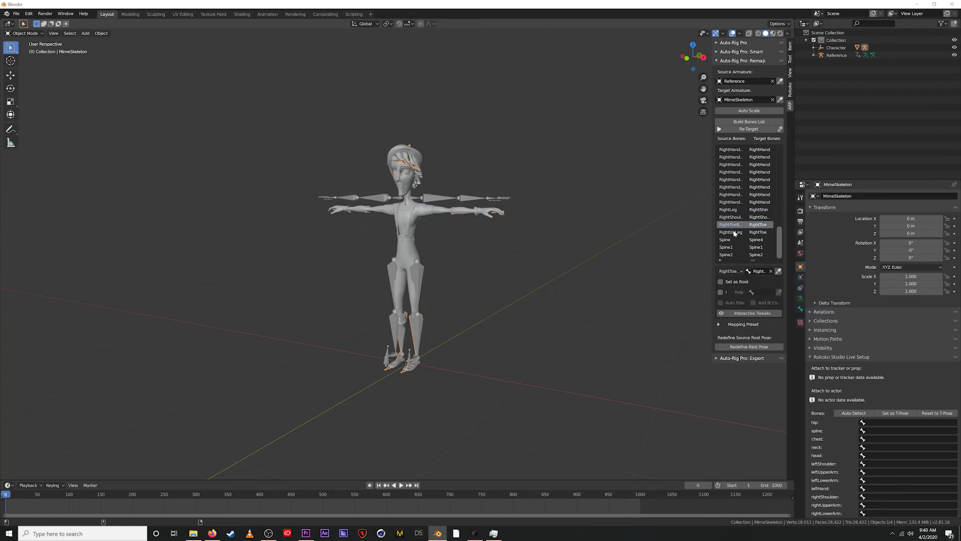
{"action": "left_click", "coordinate": [754, 232]}
{"action": "left_click", "coordinate": [760, 270]}
{"action": "key", "text": "Down"}
{"action": "key", "text": "Down"}
{"action": "key", "text": "Down"}
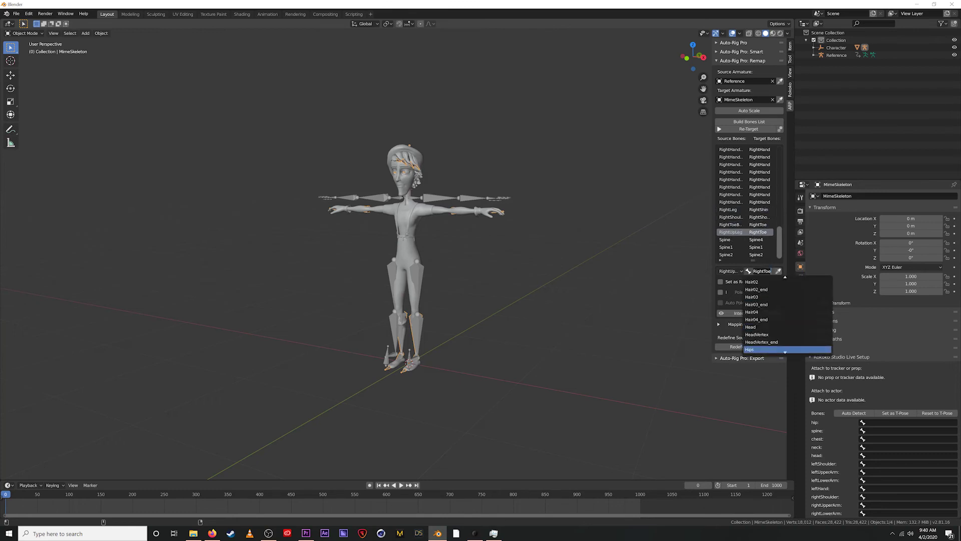
{"action": "key", "text": "Down"}
{"action": "key", "text": "Down"}
{"action": "key", "text": "Down"}
{"action": "key", "text": "Down"}
{"action": "key", "text": "Down"}
{"action": "key", "text": "Down"}
{"action": "key", "text": "Down"}
{"action": "key", "text": "Down"}
{"action": "key", "text": "Down"}
{"action": "key", "text": "Down"}
{"action": "key", "text": "Down"}
{"action": "key", "text": "Down"}
{"action": "key", "text": "Down"}
{"action": "key", "text": "Down"}
{"action": "key", "text": "Down"}
{"action": "key", "text": "Down"}
{"action": "key", "text": "Down"}
{"action": "key", "text": "Down"}
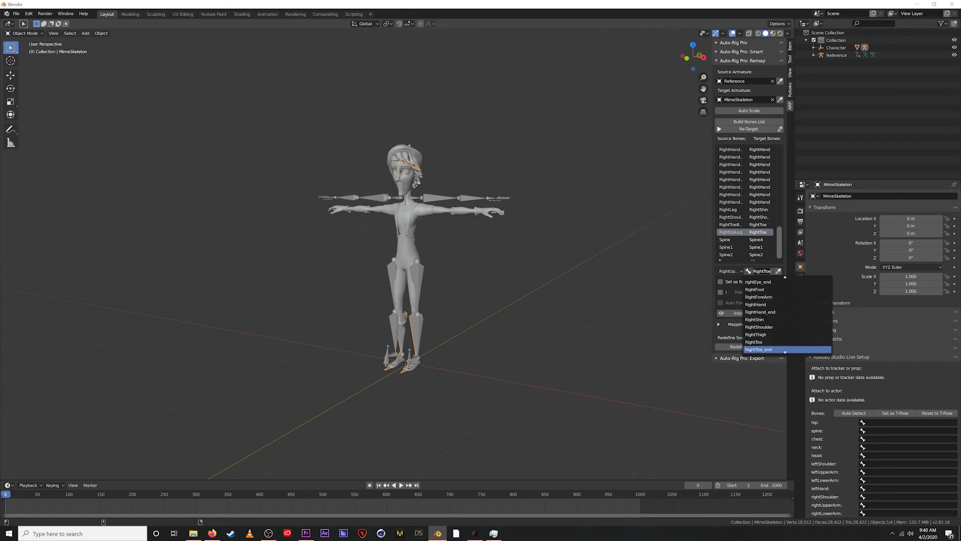
{"action": "key", "text": "Down"}
{"action": "key", "text": "Down"}
{"action": "key", "text": "Up"}
{"action": "key", "text": "Up"}
{"action": "key", "text": "Up"}
{"action": "key", "text": "Up"}
{"action": "key", "text": "Up"}
{"action": "key", "text": "Up"}
{"action": "key", "text": "Up"}
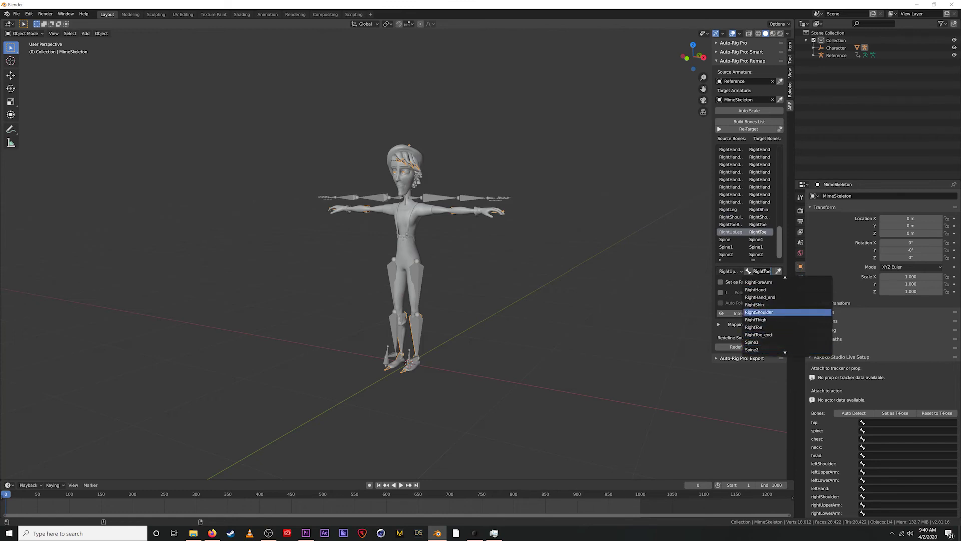
{"action": "left_click", "coordinate": [763, 320]}
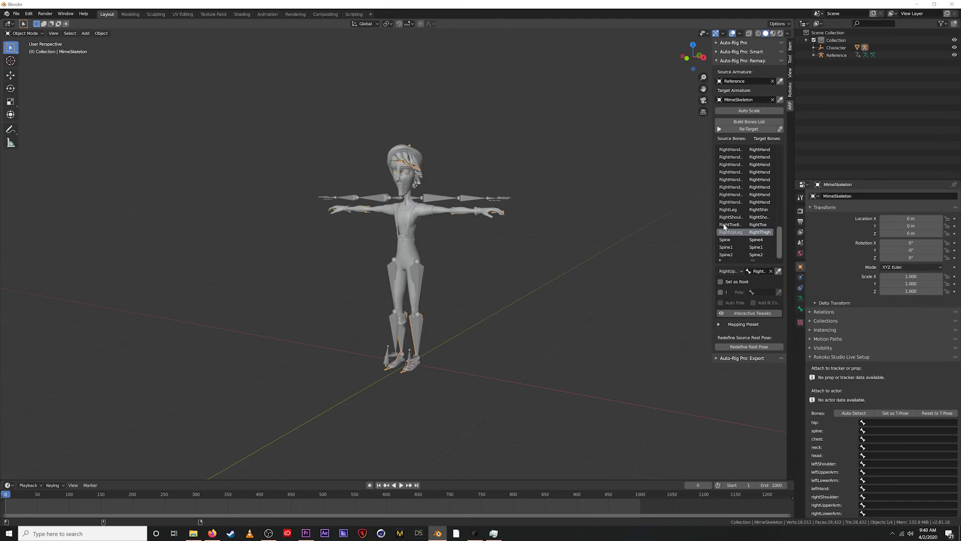
- Review the bone mapping and set the Hips pair as the root
{"action": "scroll", "coordinate": [778, 241], "scroll_direction": "up", "scroll_amount": 10}
{"action": "scroll", "coordinate": [779, 241], "scroll_direction": "down", "scroll_amount": 10}
{"action": "left_click_drag", "start_coordinate": [779, 254], "coordinate": [787, 168]}
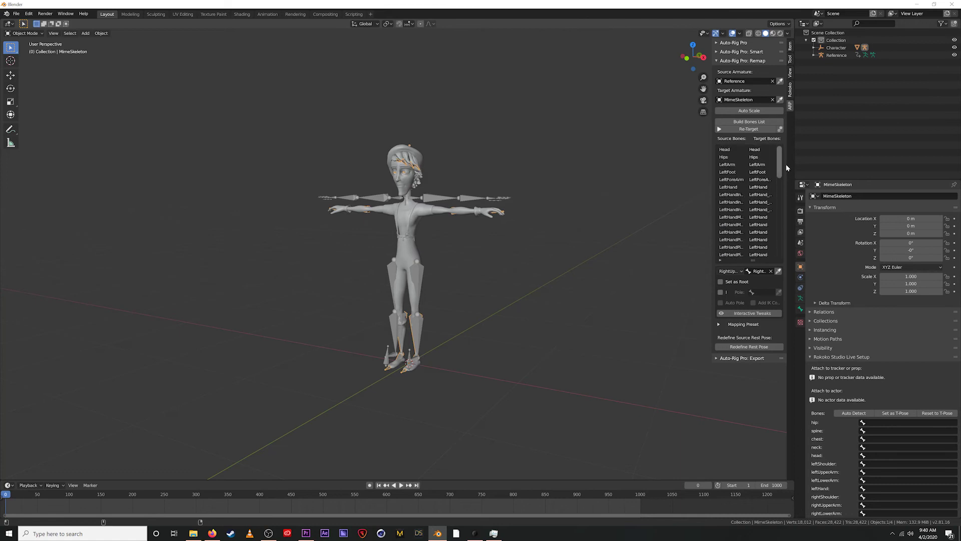
{"action": "left_click", "coordinate": [744, 164]}
{"action": "left_click", "coordinate": [746, 157]}
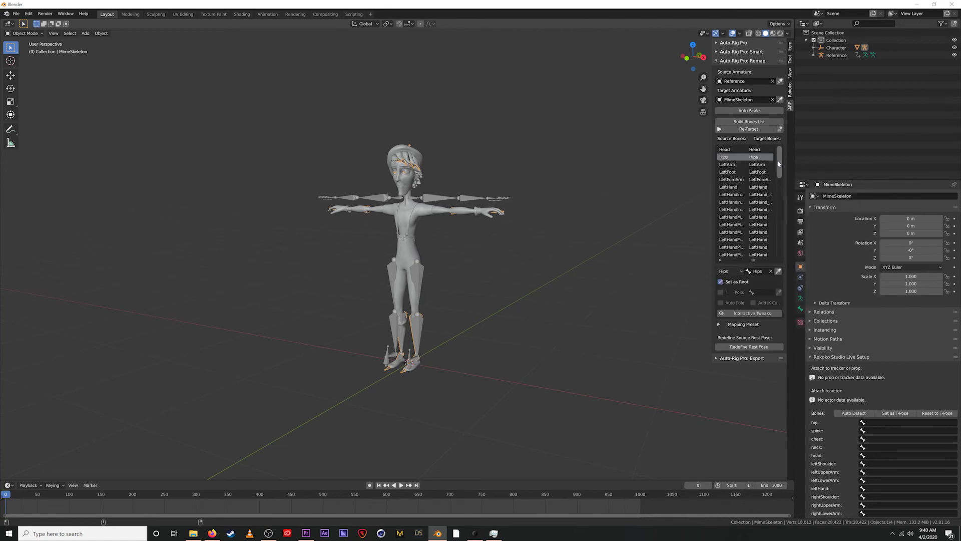
- Check the remaining bone pairs and run Redefine Rest Pose on the source armature
{"action": "left_click_drag", "start_coordinate": [778, 163], "coordinate": [784, 199]}
{"action": "left_click", "coordinate": [754, 349]}
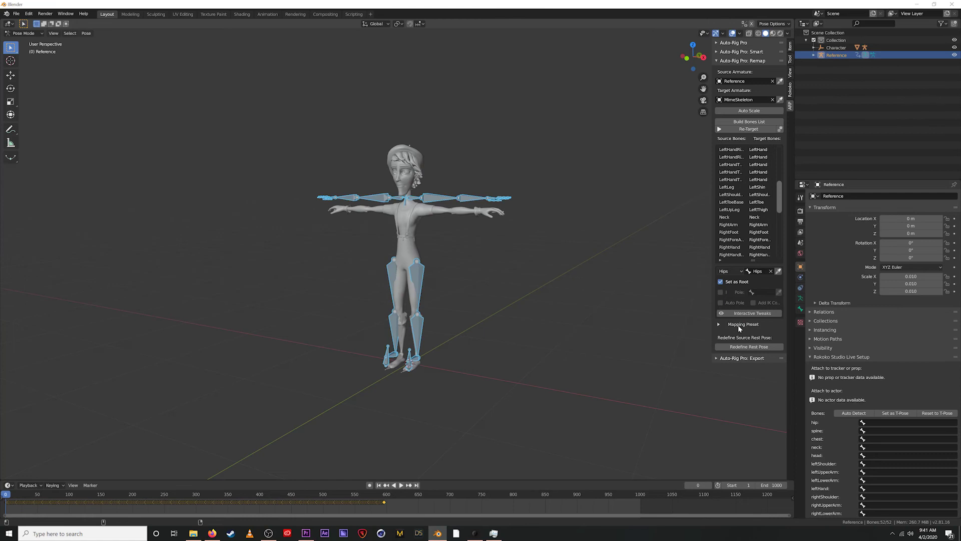
{"action": "scroll", "coordinate": [776, 210], "scroll_direction": "up", "scroll_amount": 10}
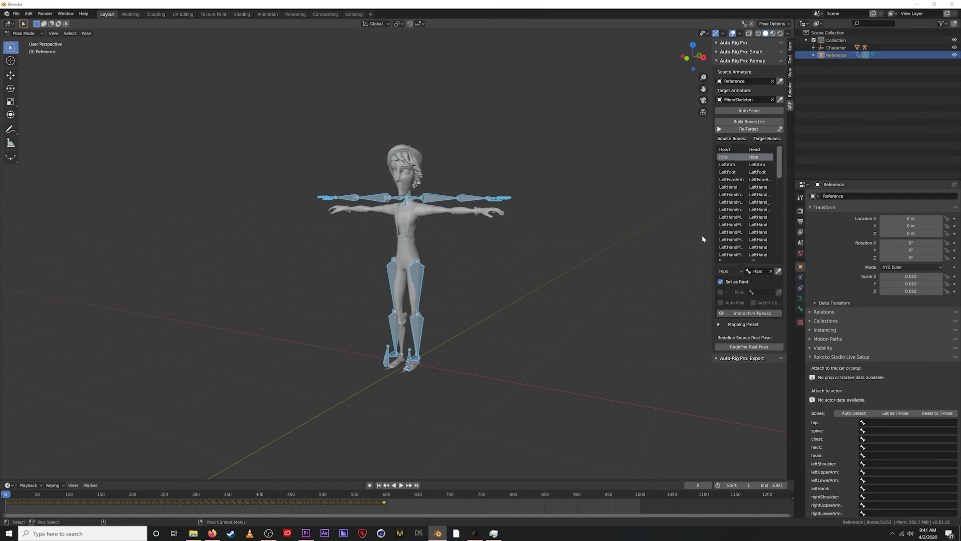
- Retarget the motion to the character over frames 1 to 596 and play back the result
{"action": "left_click", "coordinate": [736, 129]}
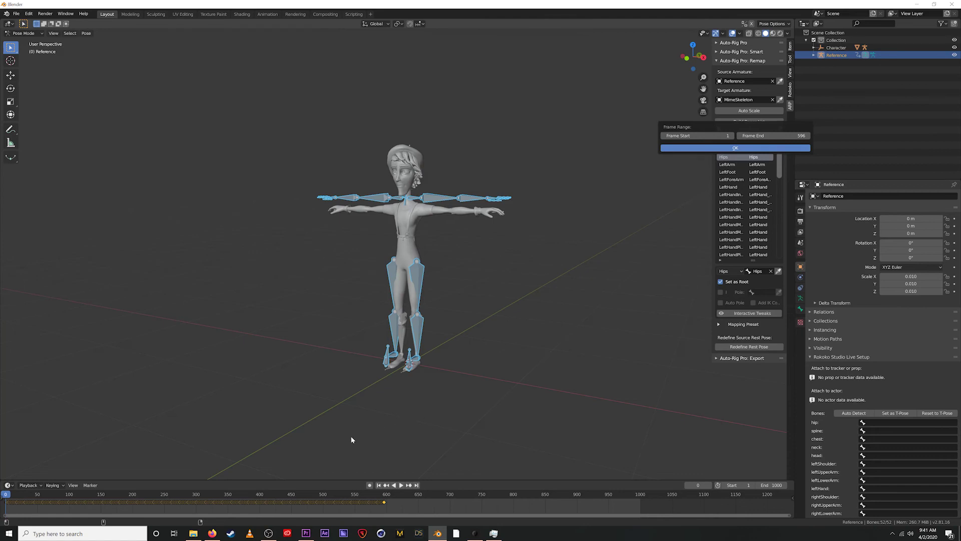
{"action": "left_click", "coordinate": [715, 148]}
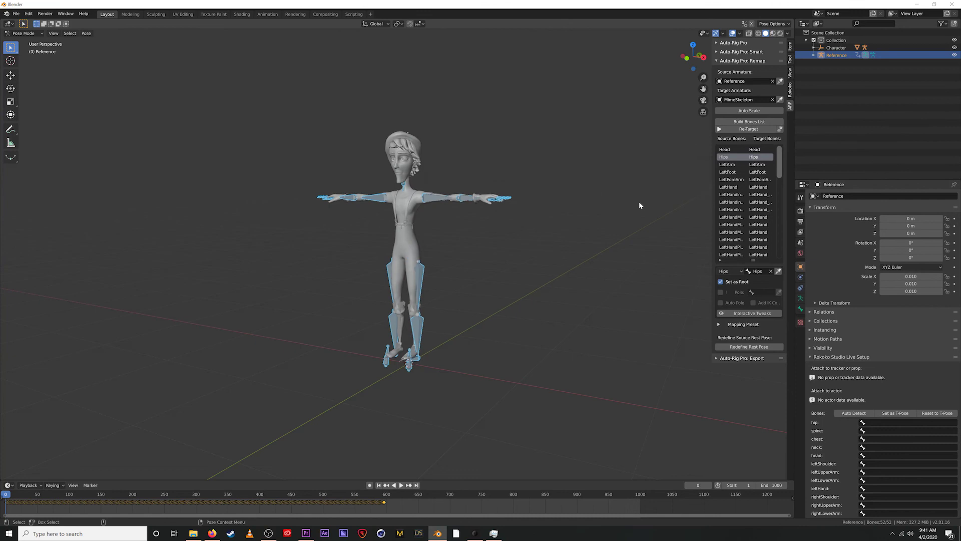
{"action": "scroll", "coordinate": [551, 281], "scroll_direction": "up", "scroll_amount": 4}
{"action": "scroll", "coordinate": [521, 296], "scroll_direction": "down", "scroll_amount": 8}
{"action": "middle_click_drag", "start_coordinate": [478, 313], "coordinate": [385, 315]}
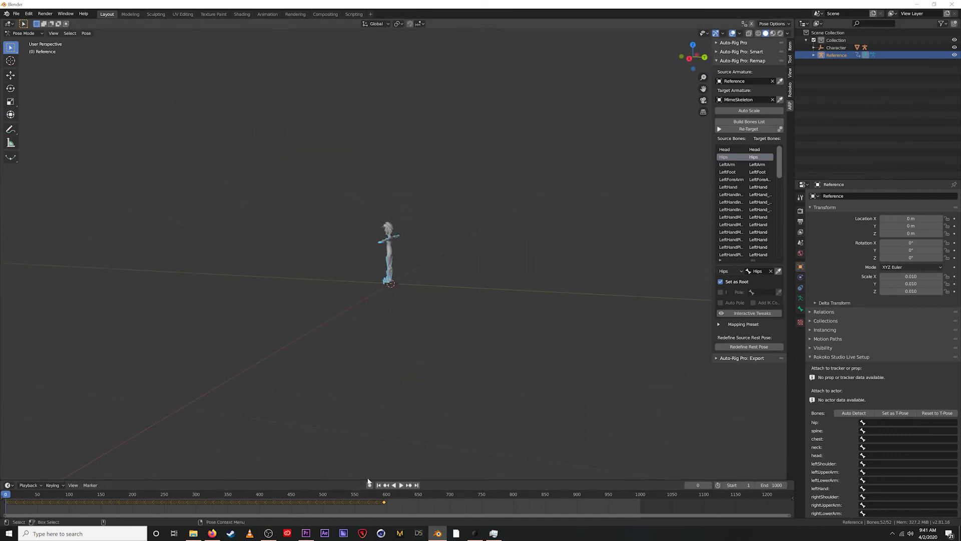
{"action": "left_click", "coordinate": [401, 485]}
{"action": "middle_click_drag", "start_coordinate": [321, 311], "coordinate": [371, 299], "text": "alt"}
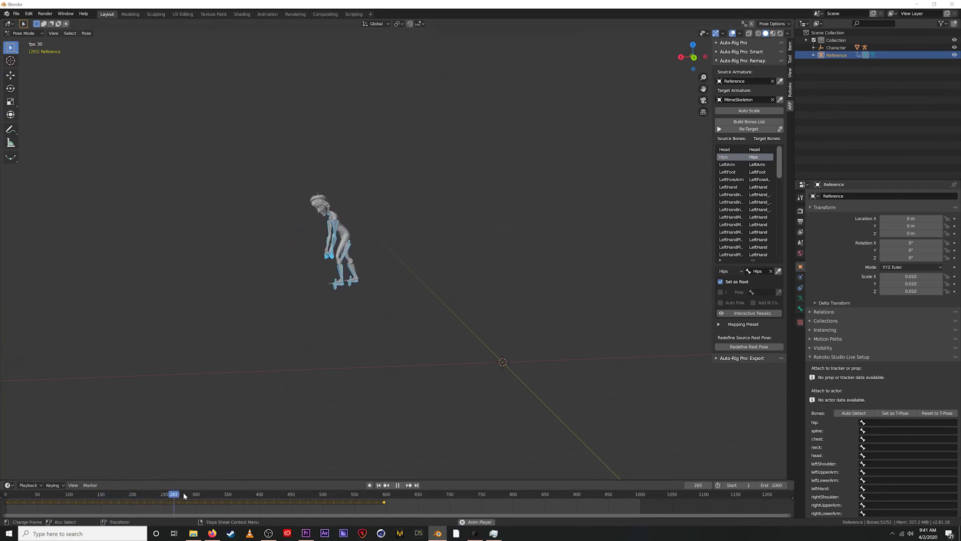
- Scrub and play back the retargeted motion, stop it at frame 330, and compare the character with the source armature from several angles
{"action": "left_click_drag", "start_coordinate": [178, 494], "coordinate": [218, 479]}
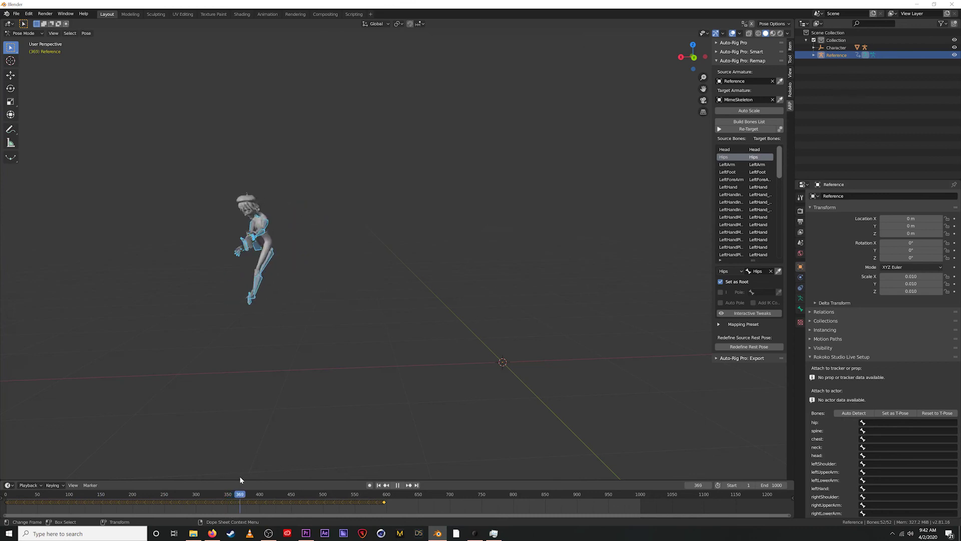
{"action": "left_click_drag", "start_coordinate": [230, 494], "coordinate": [77, 489]}
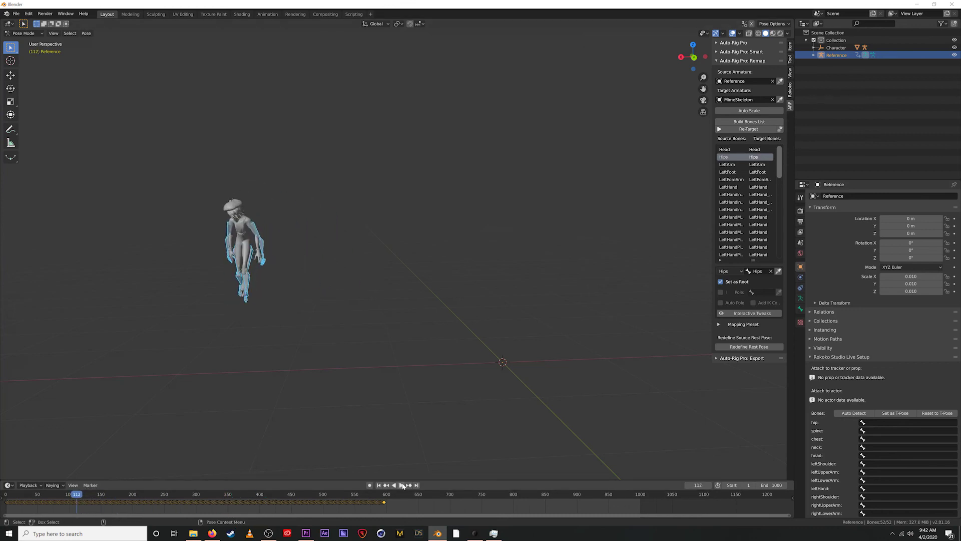
{"action": "middle_click_drag", "start_coordinate": [314, 307], "coordinate": [416, 339]}
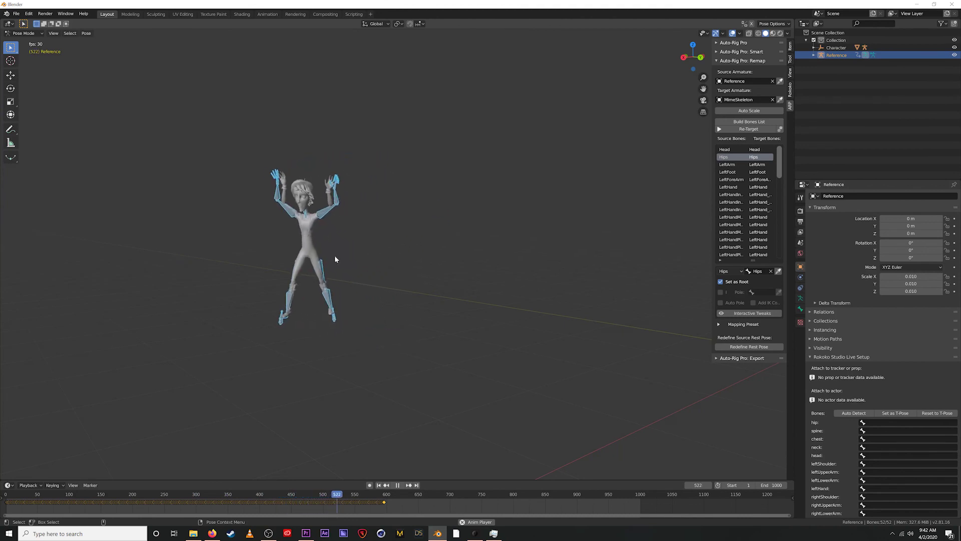
{"action": "left_click_drag", "start_coordinate": [354, 493], "coordinate": [145, 493]}
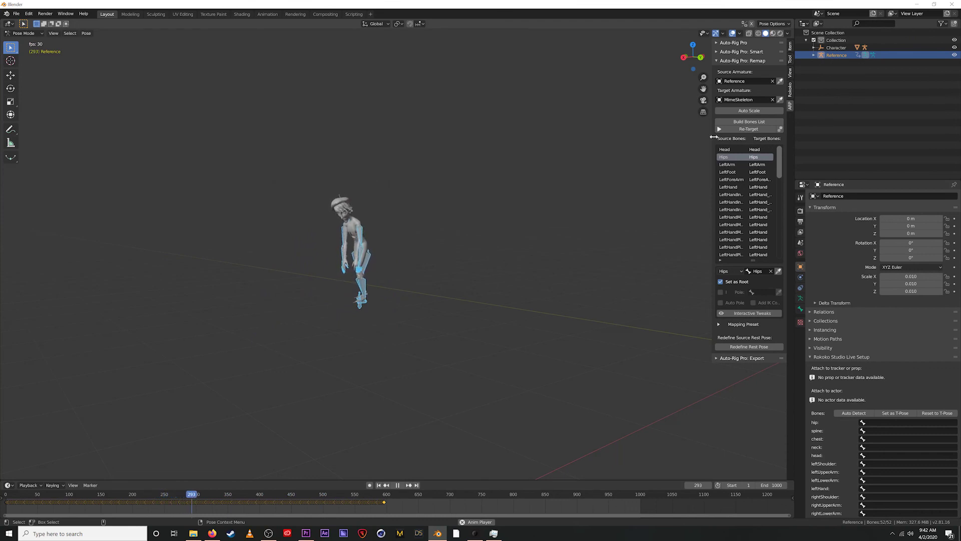
{"action": "left_click_drag", "start_coordinate": [257, 492], "coordinate": [215, 493]}
{"action": "key", "text": "space"}
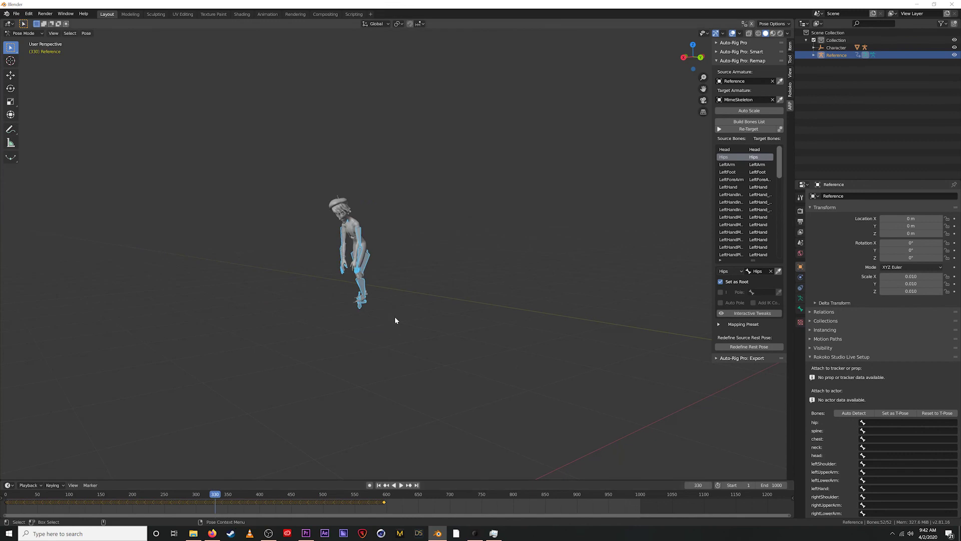
{"action": "middle_click_drag", "start_coordinate": [364, 285], "coordinate": [395, 284]}
{"action": "middle_click_drag", "start_coordinate": [209, 328], "coordinate": [330, 326]}
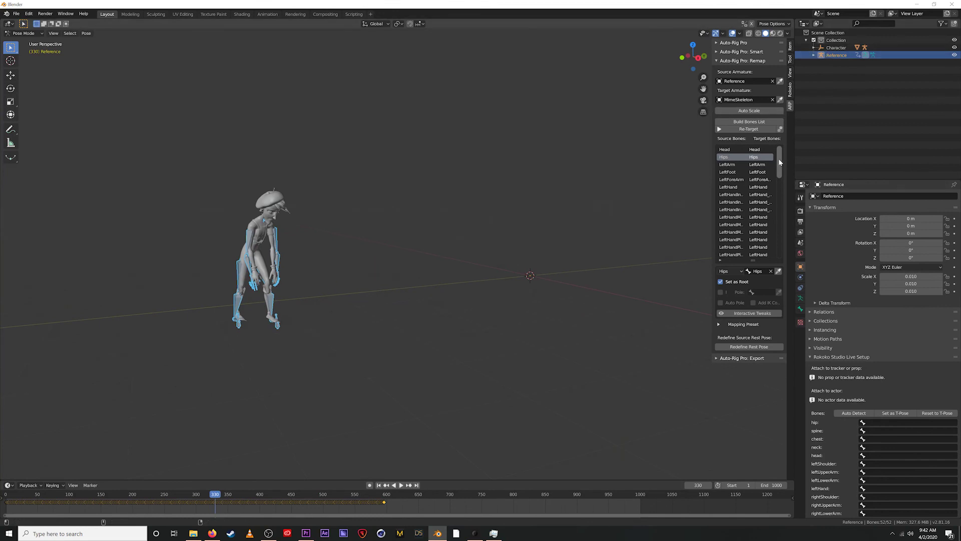
- Look over the bone mapping list, the Auto-Rig Pro export options, and its main rigging options
{"action": "scroll", "coordinate": [780, 170], "scroll_direction": "down", "scroll_amount": 10}
{"action": "scroll", "coordinate": [781, 170], "scroll_direction": "up", "scroll_amount": 10}
{"action": "left_click", "coordinate": [735, 60]}
{"action": "left_click", "coordinate": [754, 70]}
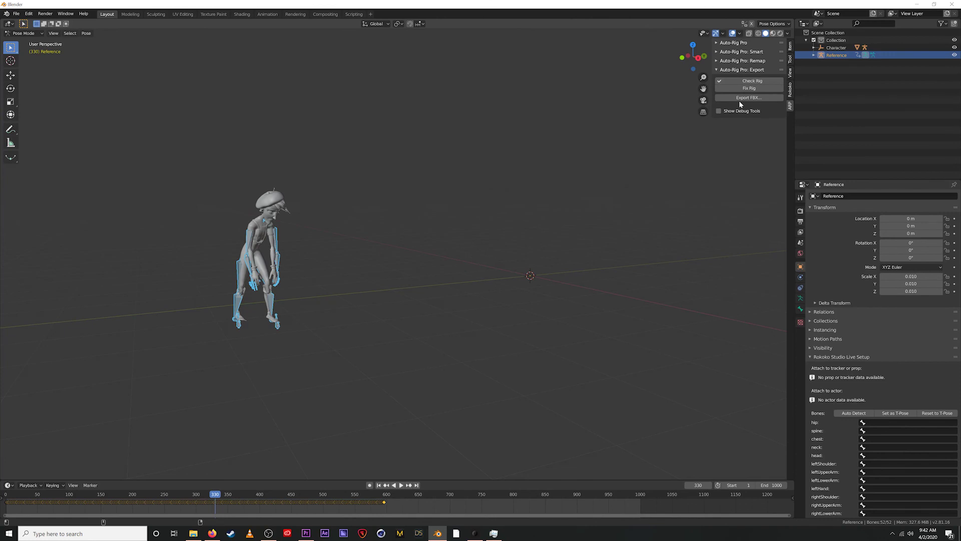
{"action": "left_click", "coordinate": [730, 72]}
{"action": "left_click", "coordinate": [733, 72]}
{"action": "middle_click_drag", "start_coordinate": [301, 306], "coordinate": [392, 279]}
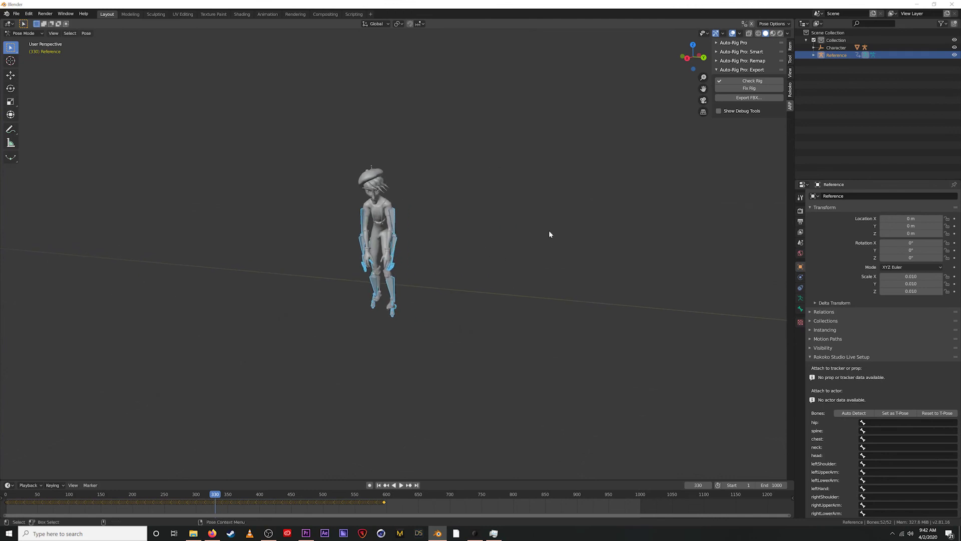
{"action": "left_click", "coordinate": [736, 43]}
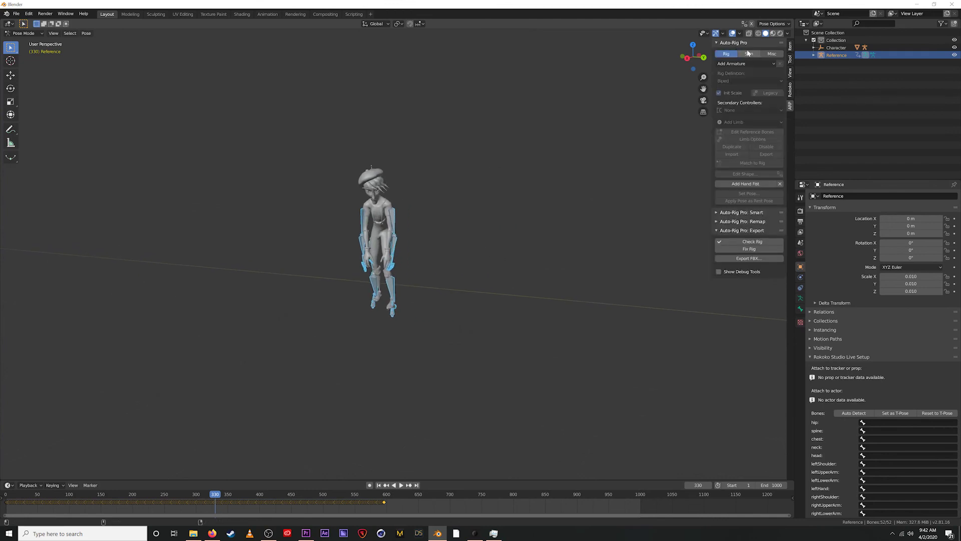
{"action": "scroll", "coordinate": [495, 291], "scroll_direction": "up", "scroll_amount": 1}
{"action": "scroll", "coordinate": [495, 291], "scroll_direction": "down", "scroll_amount": 2}
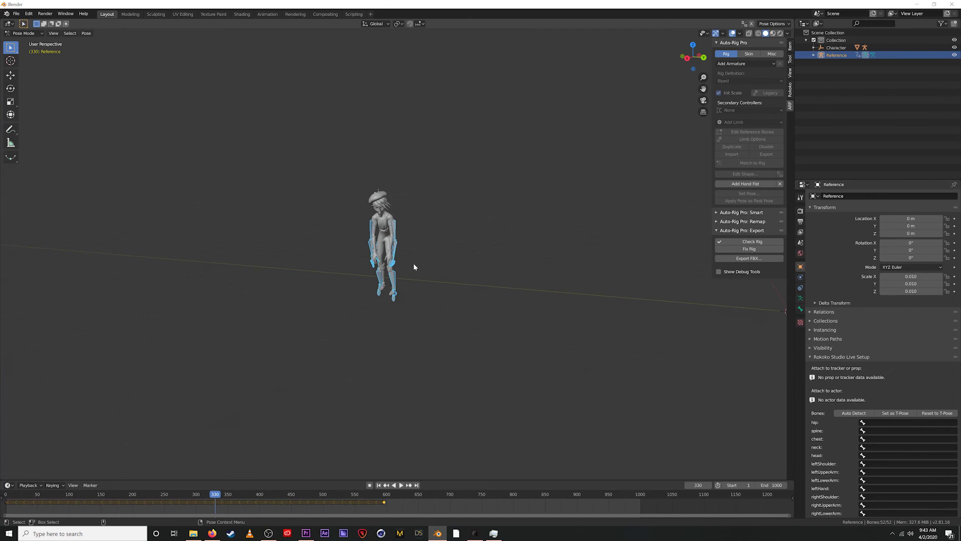
- Replay the retargeted animation from an earlier frame and watch the character's movement from another angle
{"action": "middle_click_drag", "start_coordinate": [412, 293], "coordinate": [449, 262]}
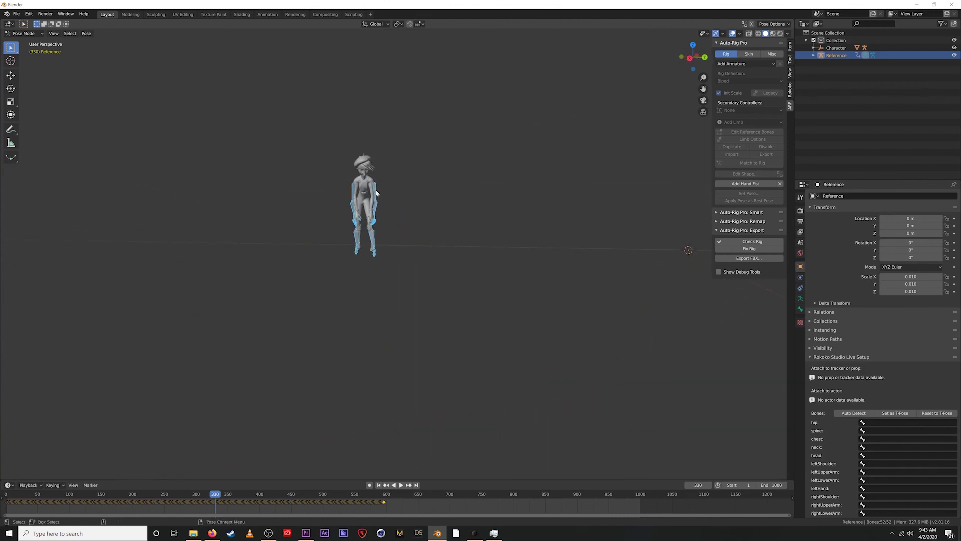
{"action": "key", "text": "space"}
{"action": "left_click_drag", "start_coordinate": [292, 493], "coordinate": [157, 476]}
{"action": "key", "text": "space"}
{"action": "middle_click_drag", "start_coordinate": [445, 296], "coordinate": [397, 301]}
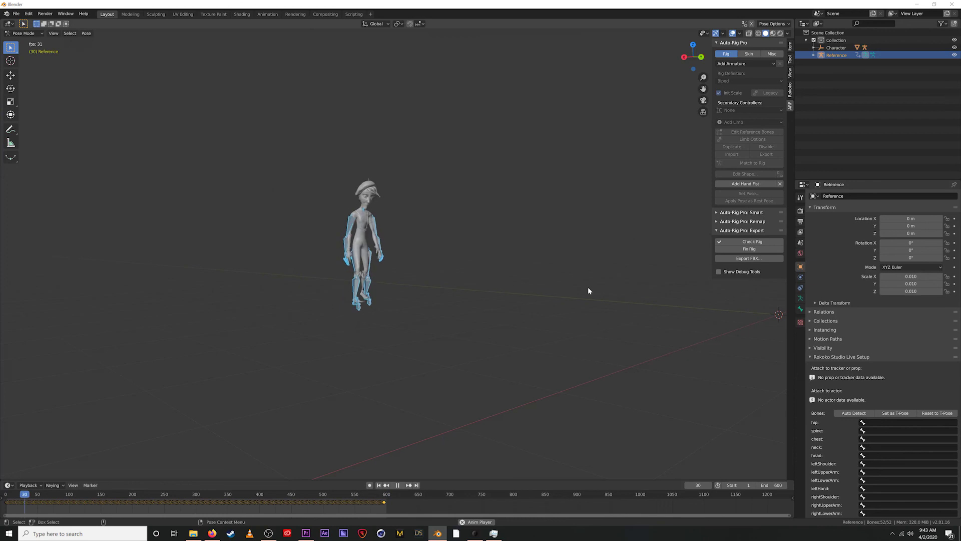